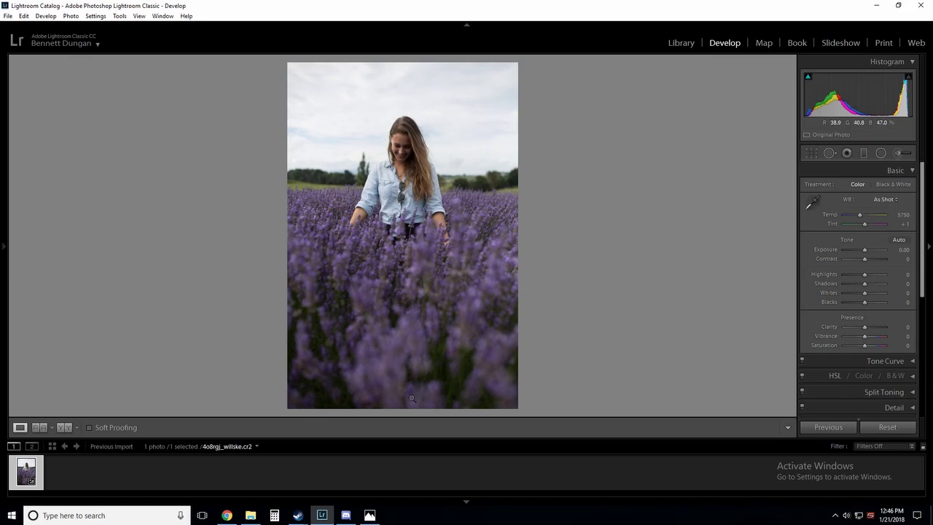
Compare against the finished lavender photo and look through the photographer's Wesaturate profile.
{"action": "left_click", "coordinate": [370, 515]}
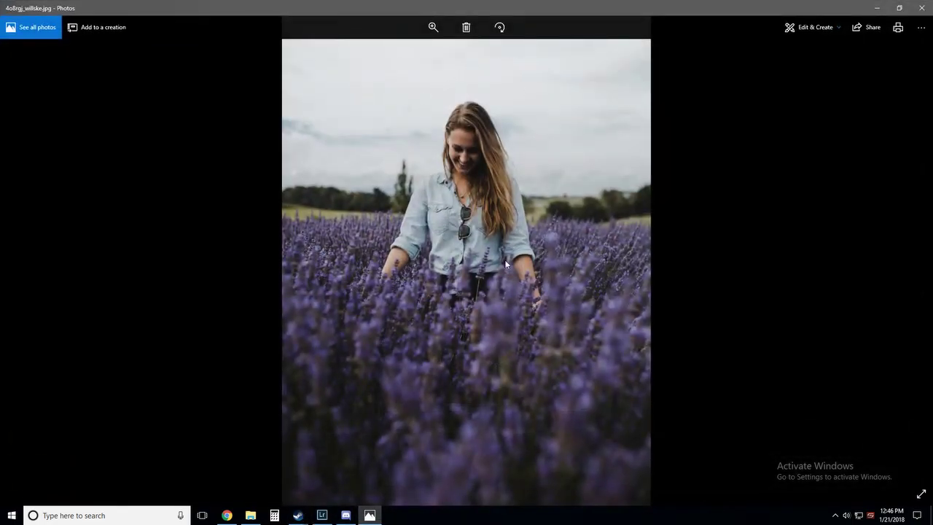
{"action": "left_click", "coordinate": [876, 7]}
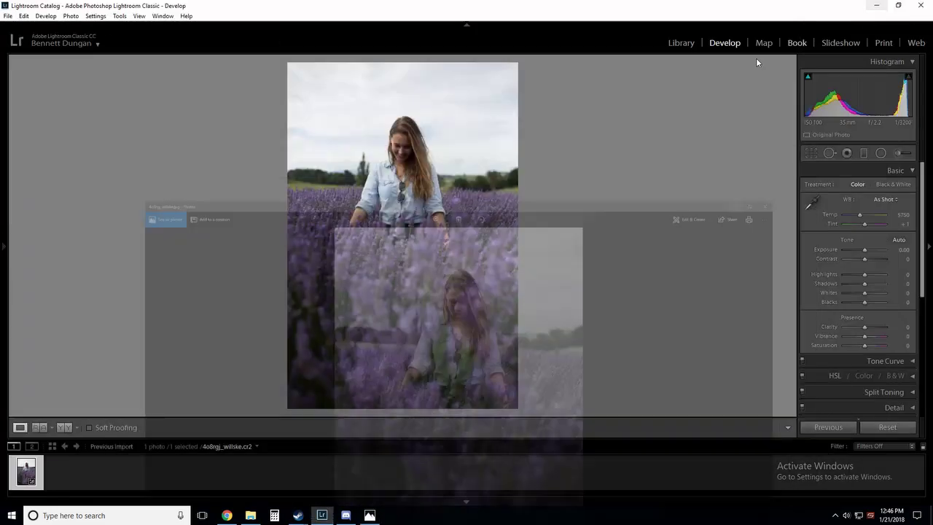
{"action": "left_click", "coordinate": [226, 515]}
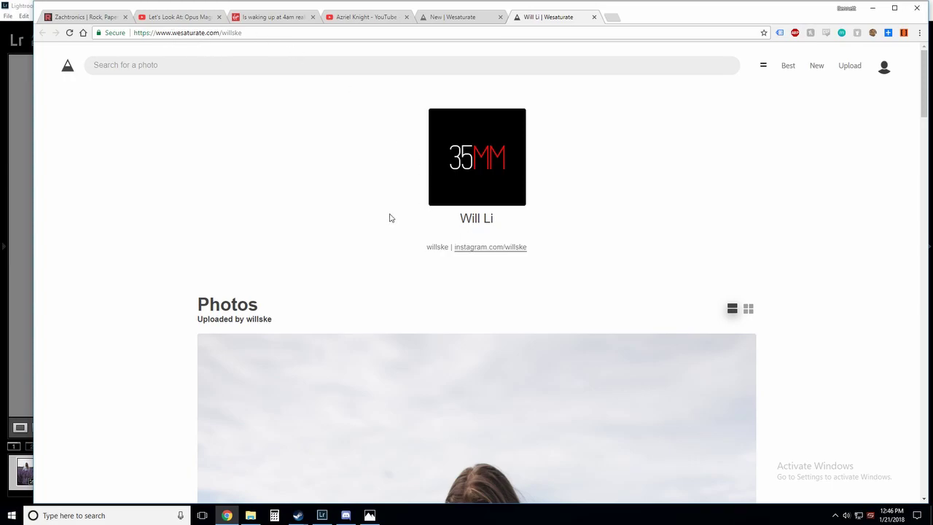
{"action": "left_click_drag", "start_coordinate": [497, 223], "coordinate": [321, 225]}
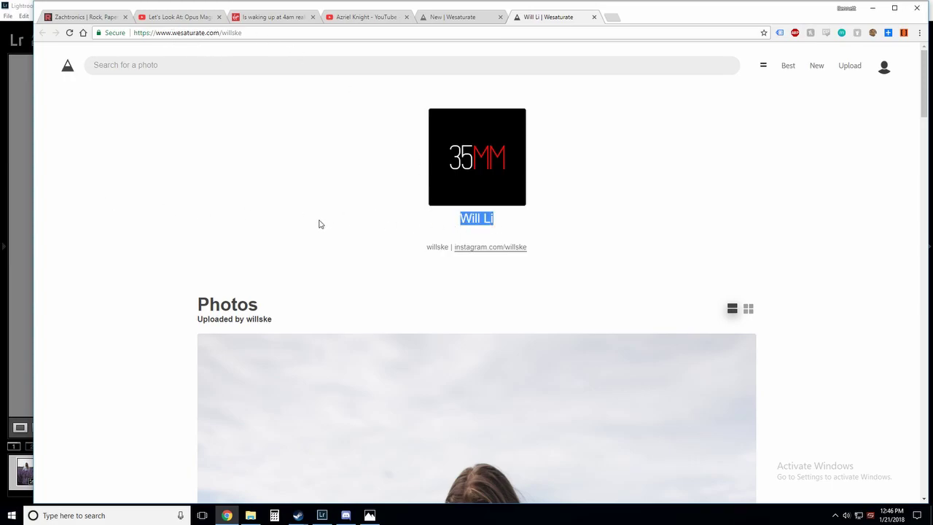
{"action": "left_click", "coordinate": [136, 193]}
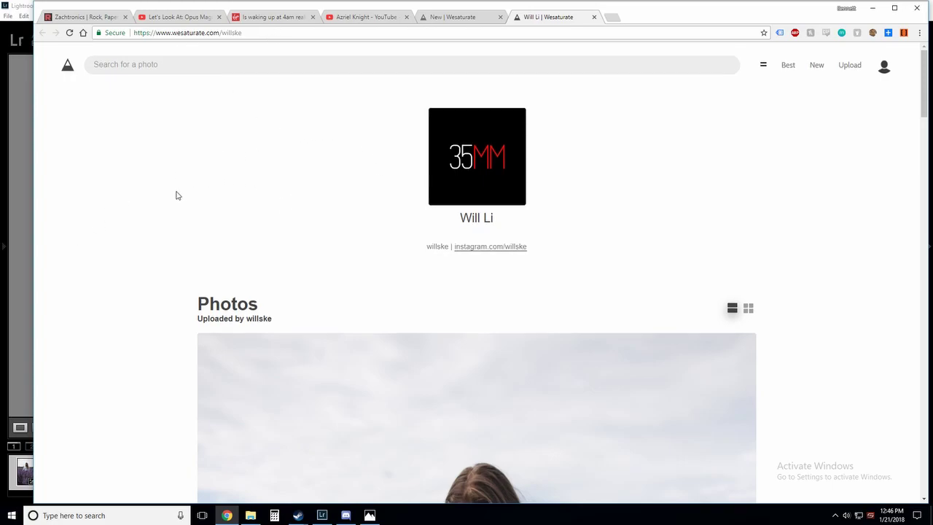
{"action": "scroll", "coordinate": [176, 196], "scroll_direction": "down", "scroll_amount": 12}
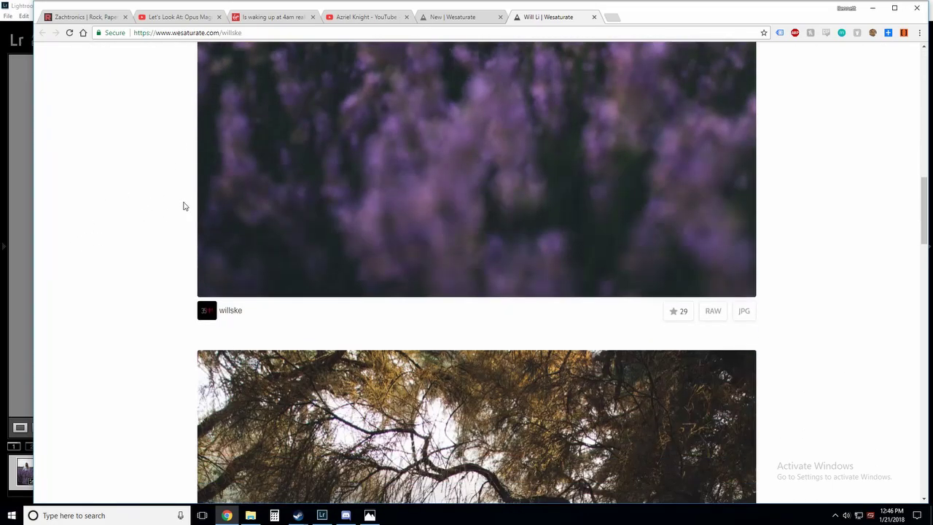
{"action": "scroll", "coordinate": [183, 206], "scroll_direction": "down", "scroll_amount": 15}
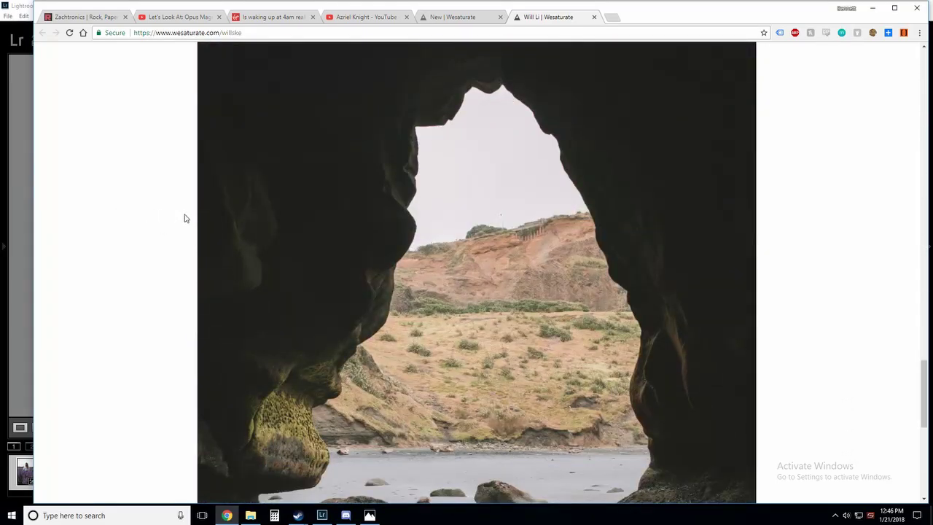
{"action": "scroll", "coordinate": [186, 215], "scroll_direction": "down", "scroll_amount": 15}
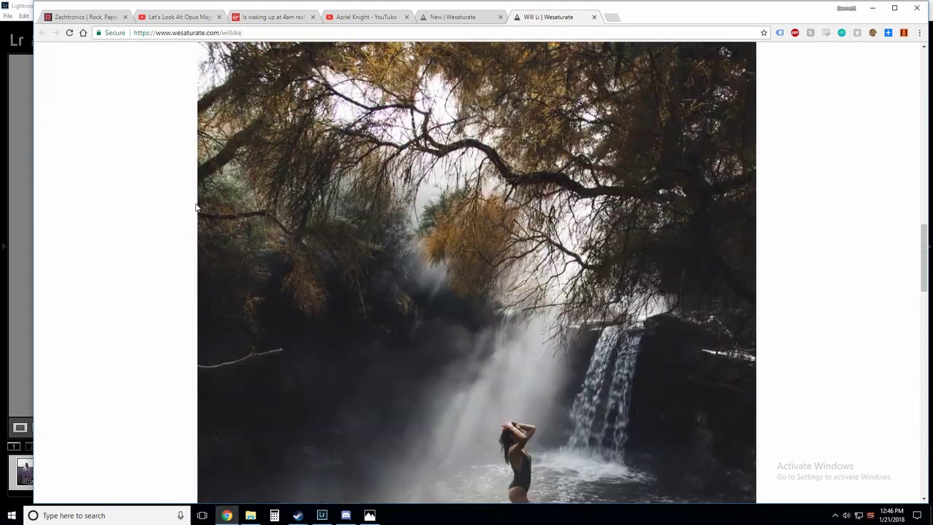
{"action": "scroll", "coordinate": [195, 208], "scroll_direction": "up", "scroll_amount": 20}
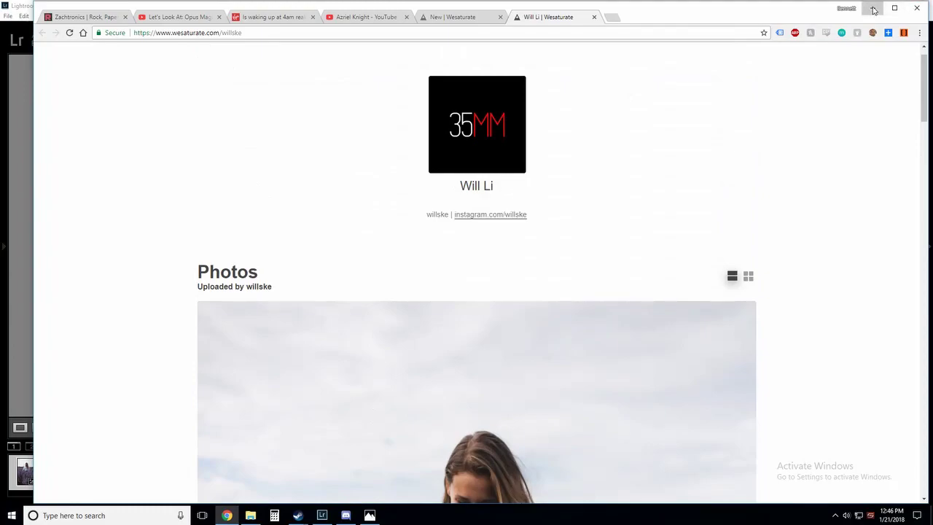
{"action": "left_click", "coordinate": [873, 9]}
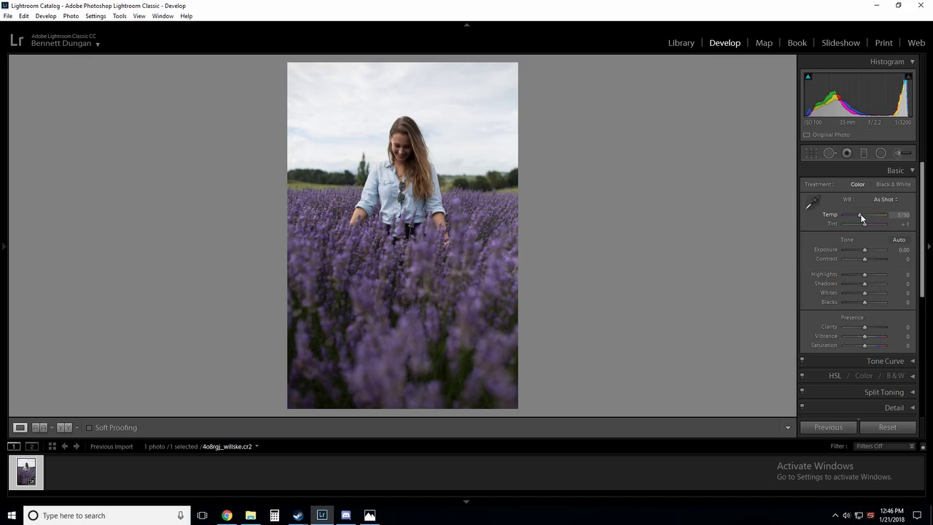
Set Temp 5929, Exposure +0.24, Contrast +24, Highlights -57, Whites -60, Shadows +14, Blacks -14.
{"action": "left_click_drag", "start_coordinate": [861, 217], "coordinate": [862, 218]}
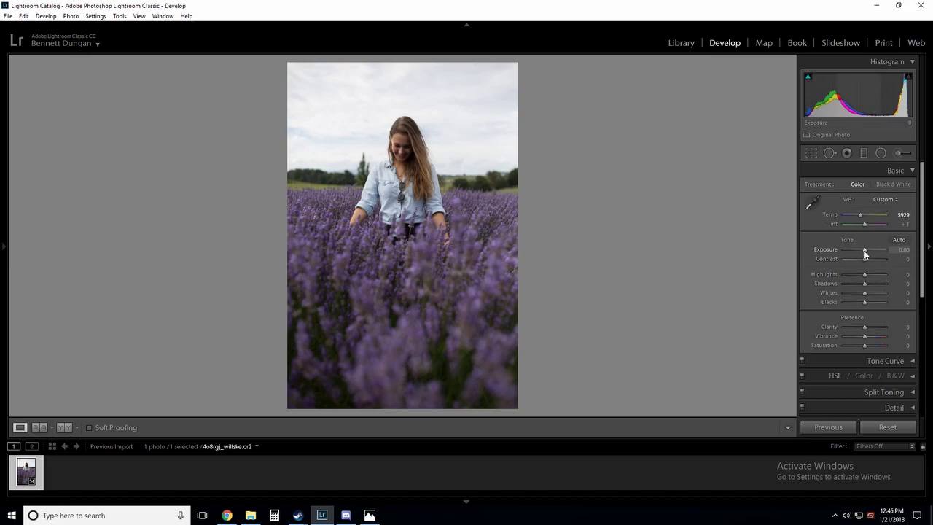
{"action": "left_click_drag", "start_coordinate": [863, 250], "coordinate": [865, 251]}
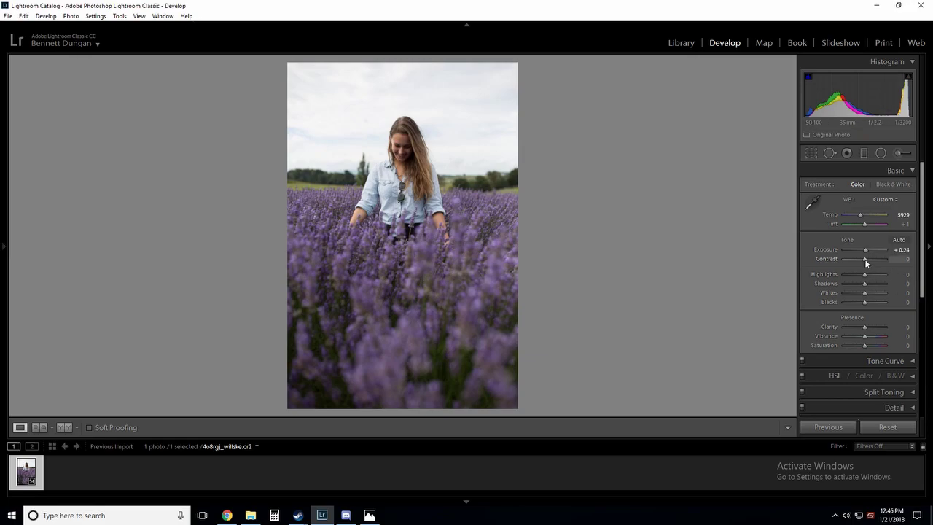
{"action": "left_click_drag", "start_coordinate": [865, 263], "coordinate": [868, 263]}
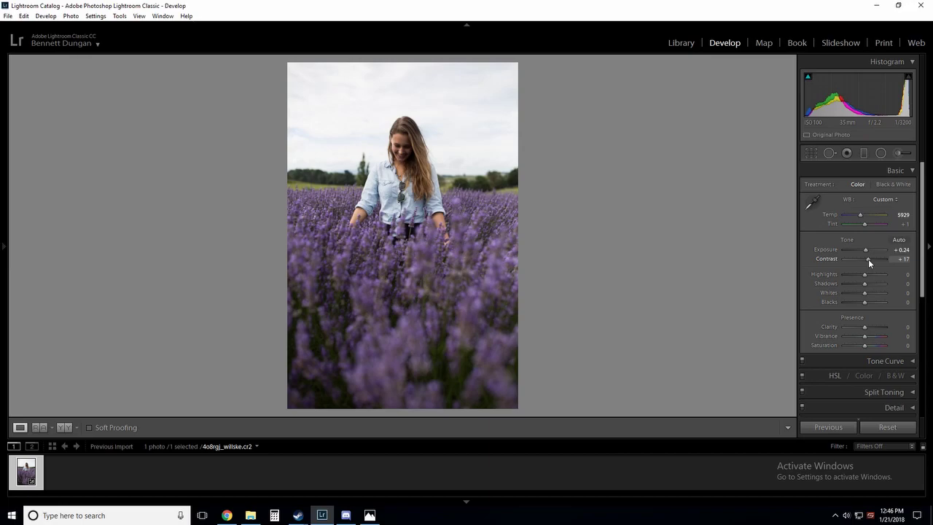
{"action": "left_click_drag", "start_coordinate": [868, 263], "coordinate": [870, 262]}
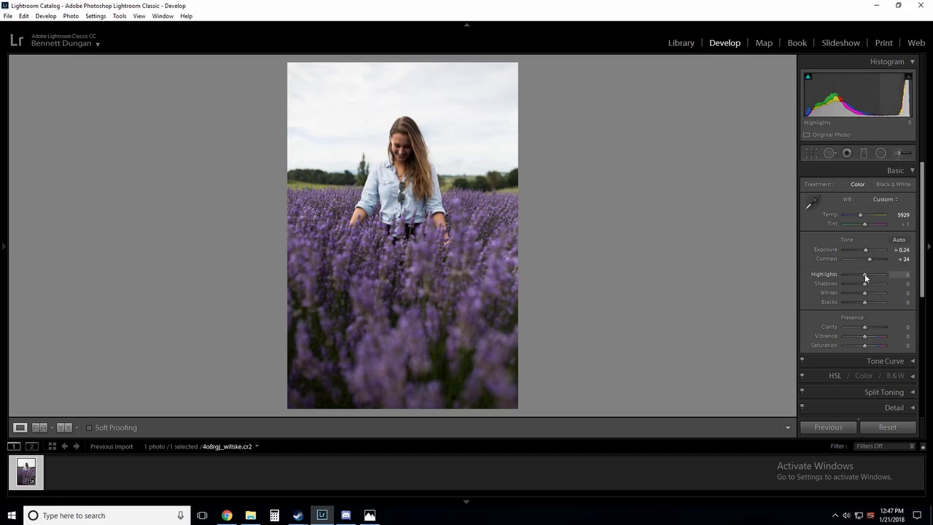
{"action": "left_click_drag", "start_coordinate": [864, 274], "coordinate": [852, 272]}
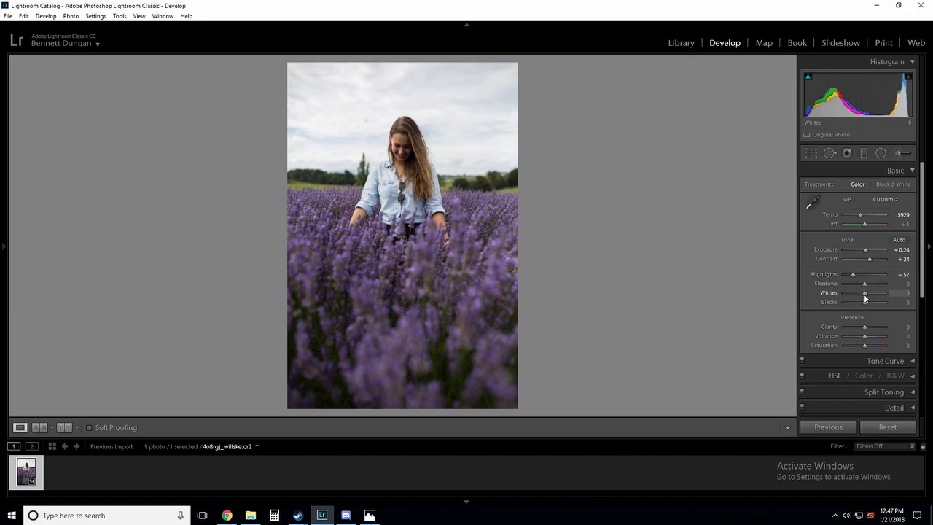
{"action": "left_click_drag", "start_coordinate": [864, 294], "coordinate": [853, 293]}
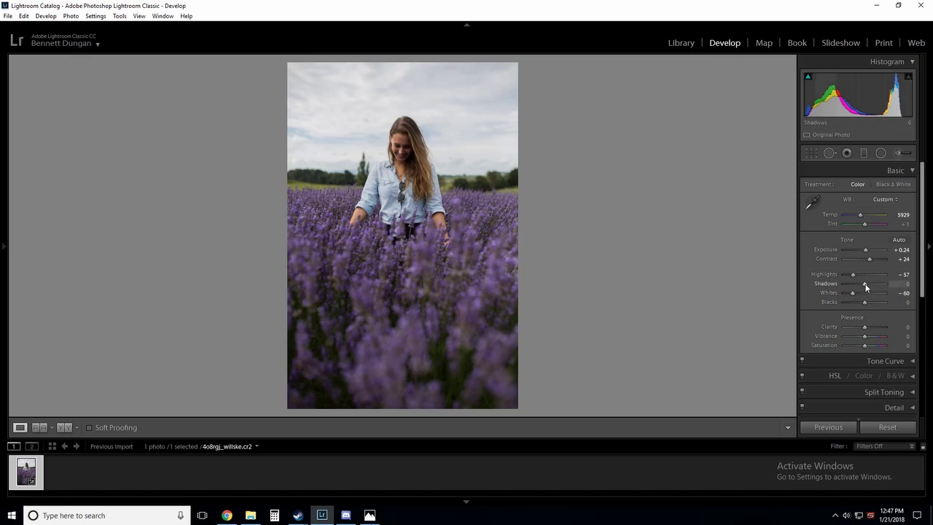
{"action": "left_click_drag", "start_coordinate": [866, 287], "coordinate": [869, 288]}
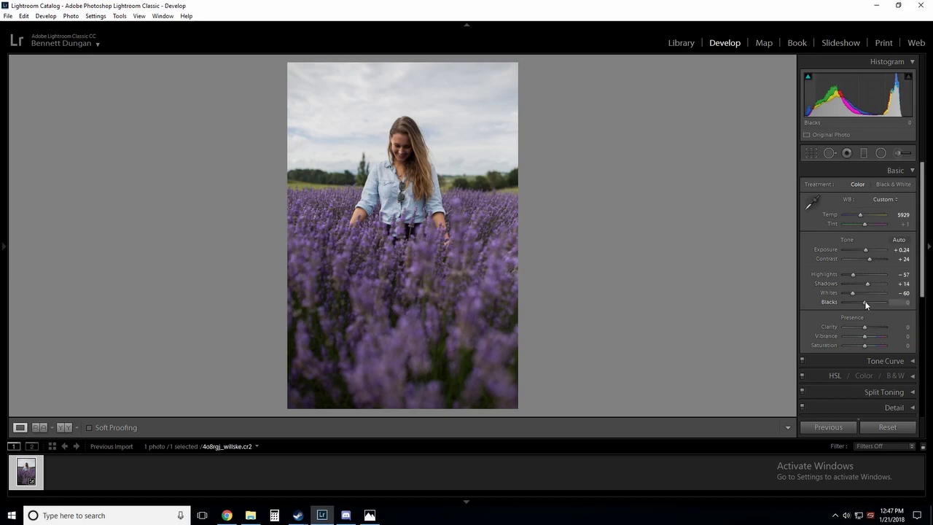
{"action": "left_click_drag", "start_coordinate": [865, 302], "coordinate": [862, 302]}
Set Clarity to +7 and Saturation to -29, zooming into the face to check detail.
{"action": "left_click_drag", "start_coordinate": [924, 287], "coordinate": [924, 290]}
{"action": "scroll", "coordinate": [908, 288], "scroll_direction": "down", "scroll_amount": 2}
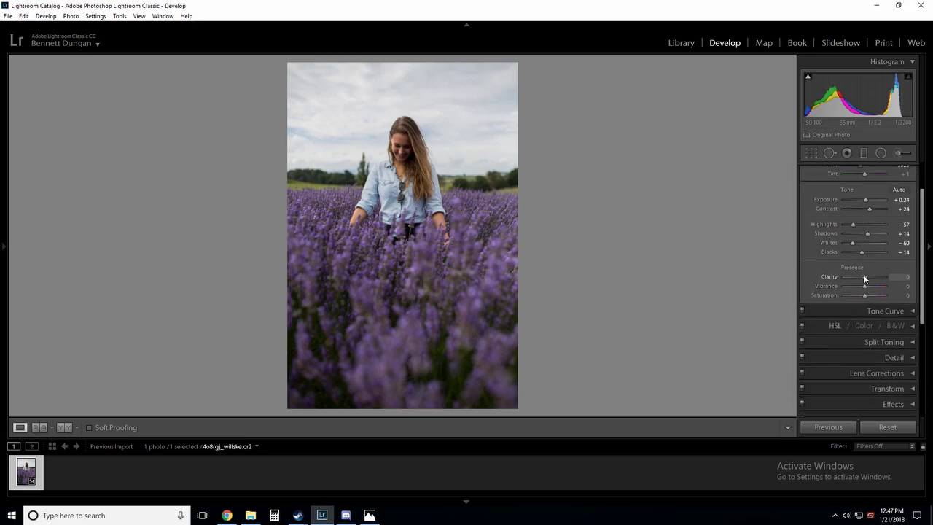
{"action": "left_click_drag", "start_coordinate": [864, 278], "coordinate": [866, 278]}
{"action": "left_click_drag", "start_coordinate": [864, 298], "coordinate": [858, 298]}
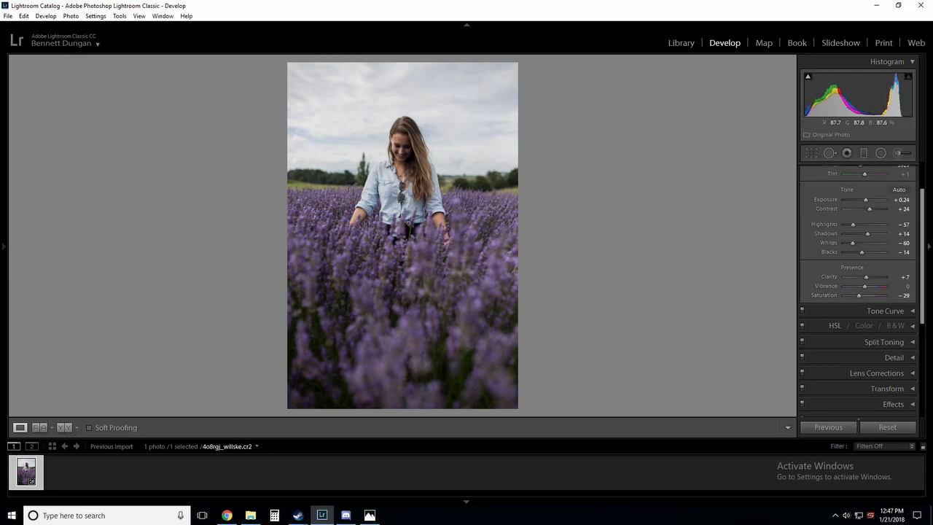
{"action": "left_click", "coordinate": [408, 224]}
{"action": "left_click_drag", "start_coordinate": [323, 332], "coordinate": [265, 278]}
{"action": "left_click", "coordinate": [265, 278]}
{"action": "scroll", "coordinate": [920, 197], "scroll_direction": "up", "scroll_amount": 2}
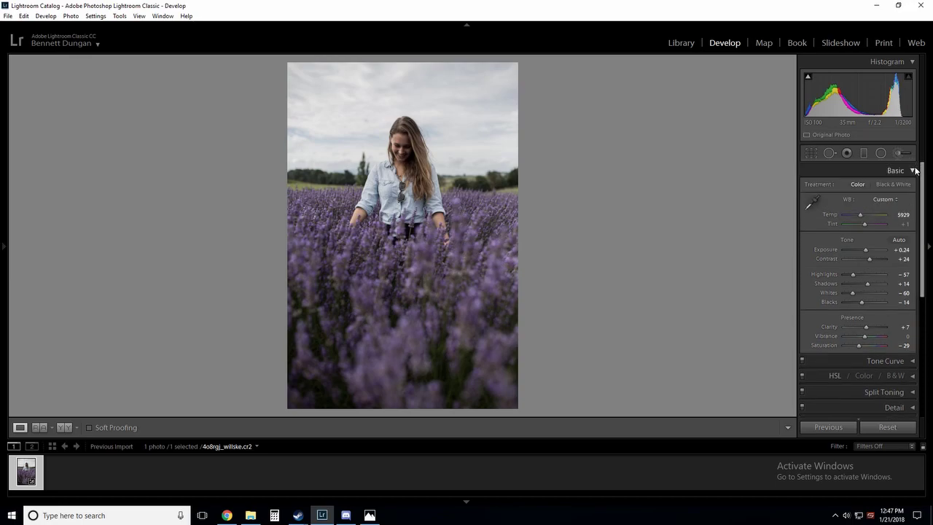
In the Tone Curve, raise the black point and lower the white point.
{"action": "left_click", "coordinate": [915, 170]}
{"action": "left_click", "coordinate": [910, 187]}
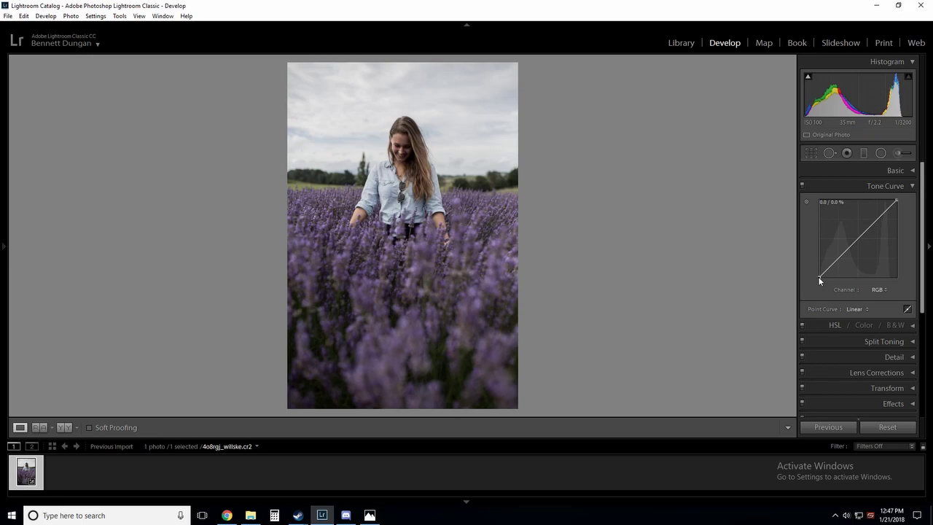
{"action": "left_click_drag", "start_coordinate": [817, 276], "coordinate": [820, 276]}
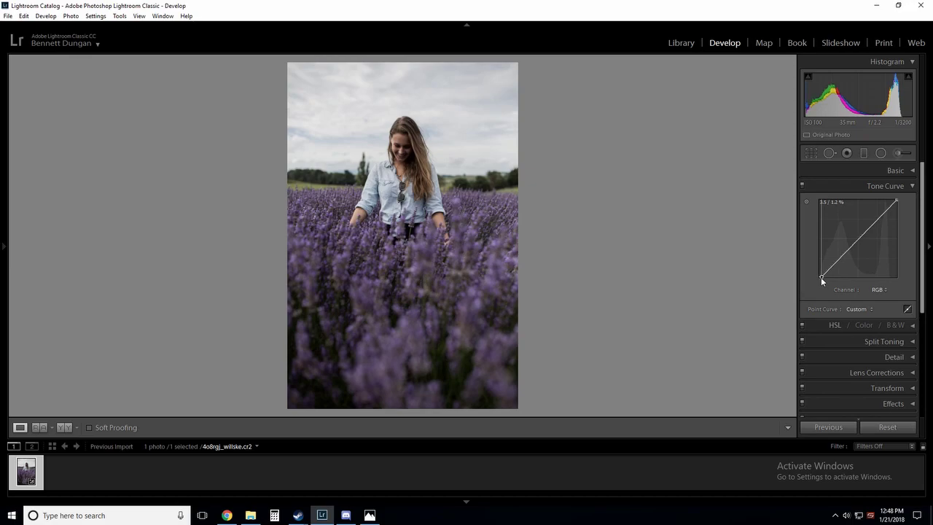
{"action": "left_click_drag", "start_coordinate": [821, 277], "coordinate": [820, 276]}
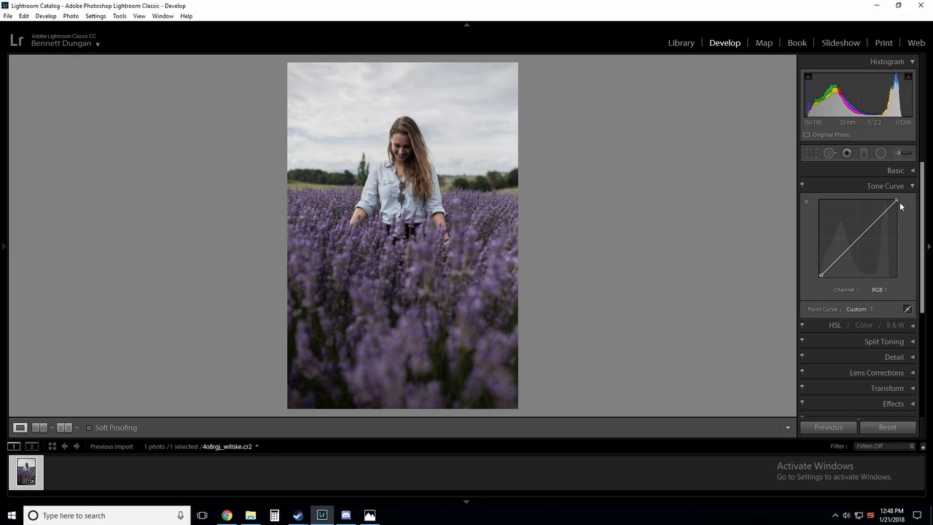
{"action": "mouse_move", "coordinate": [898, 204]}
{"action": "left_click_drag", "start_coordinate": [897, 204], "coordinate": [902, 208]}
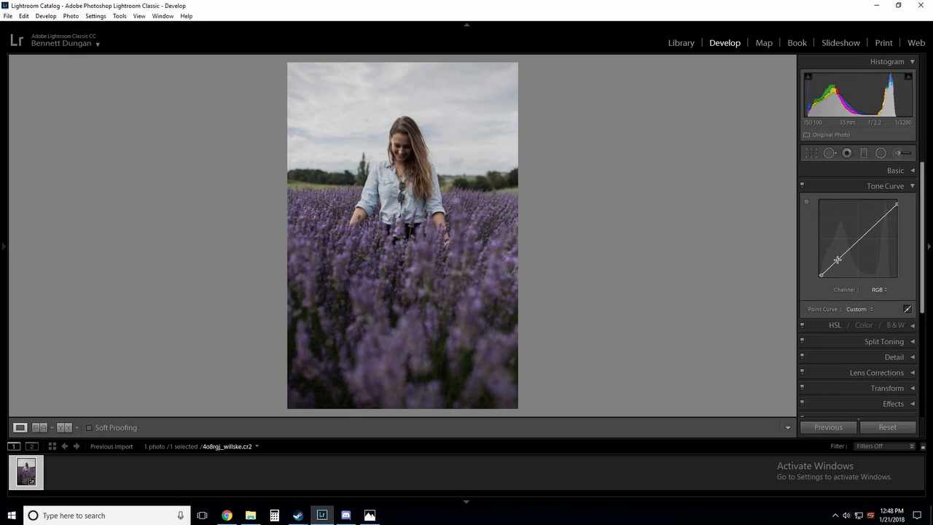
Add midtone, shadow and highlight curve points, pulling the shadows slightly darker.
{"action": "left_click", "coordinate": [860, 238]}
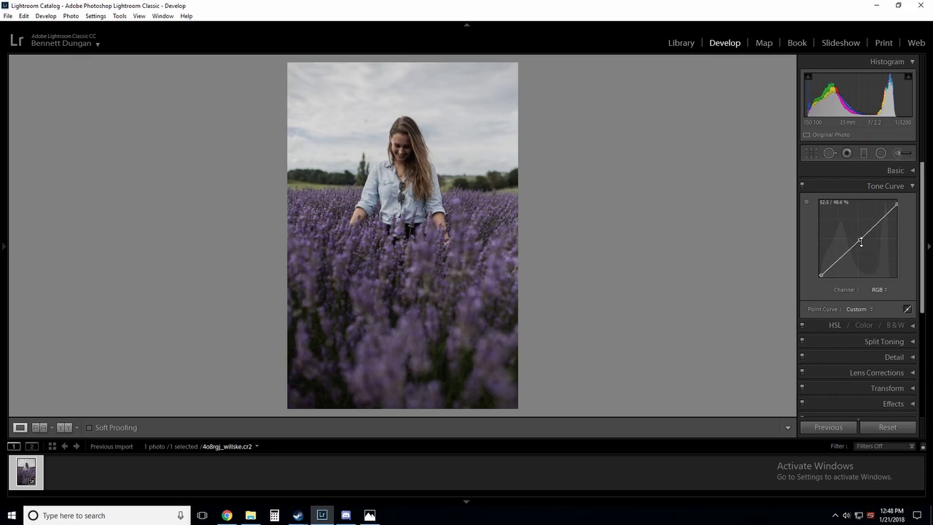
{"action": "left_click_drag", "start_coordinate": [861, 243], "coordinate": [858, 239]}
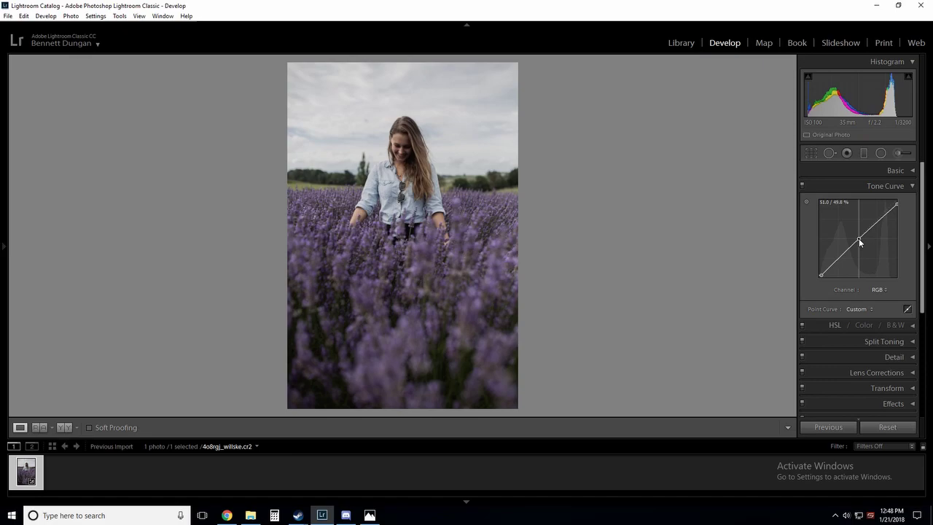
{"action": "left_click", "coordinate": [843, 255]}
{"action": "left_click_drag", "start_coordinate": [844, 258], "coordinate": [842, 255]}
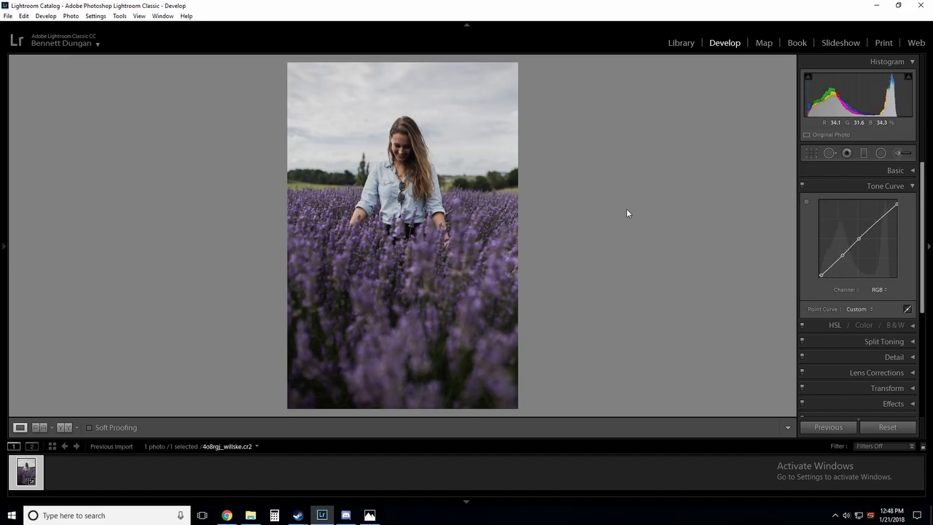
{"action": "left_click", "coordinate": [874, 222]}
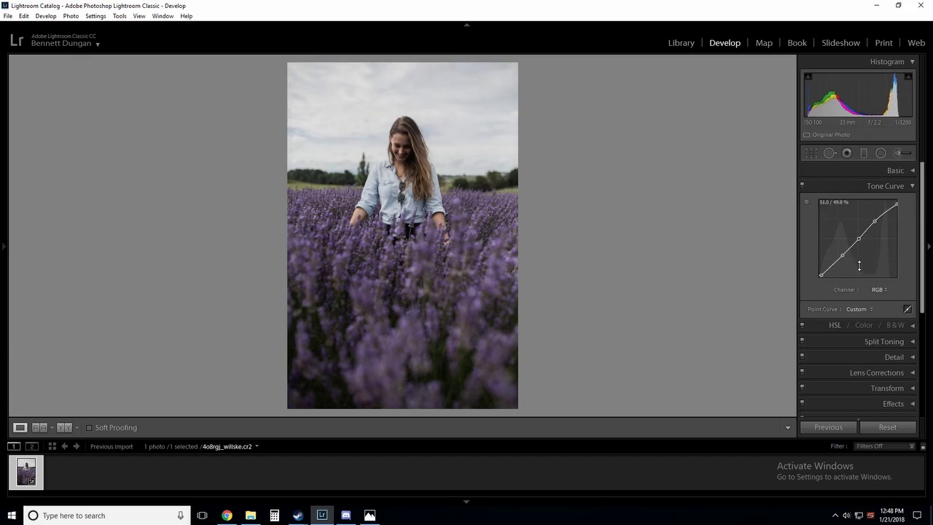
{"action": "left_click", "coordinate": [914, 189]}
Set HSL Saturation to Orange +18, Yellow +16, Green -31, Aqua -16, Blue +22, Purple -27.
{"action": "left_click", "coordinate": [911, 201]}
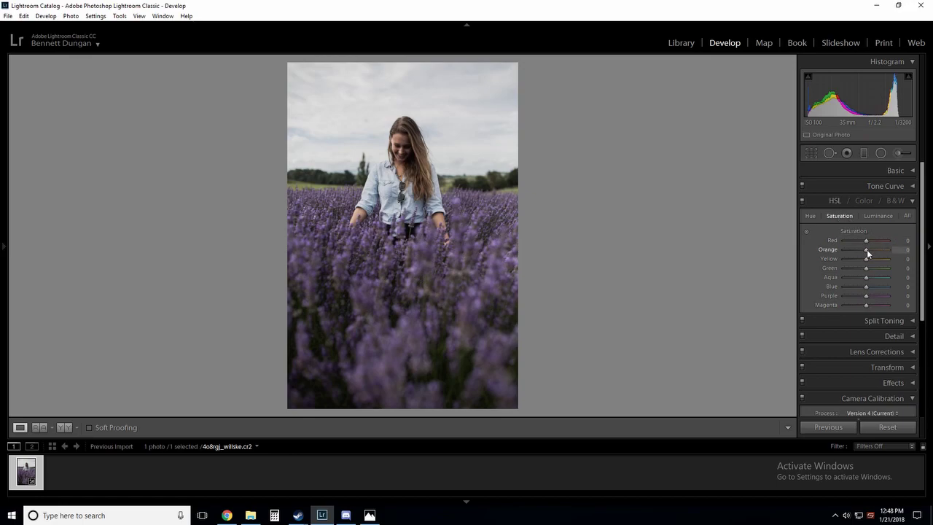
{"action": "left_click_drag", "start_coordinate": [866, 249], "coordinate": [867, 249]}
{"action": "left_click_drag", "start_coordinate": [872, 261], "coordinate": [859, 268]}
{"action": "mouse_move", "coordinate": [872, 290]}
{"action": "left_mouse_down"}
{"action": "mouse_move", "coordinate": [858, 291]}
{"action": "mouse_move", "coordinate": [874, 290]}
{"action": "left_mouse_up"}
{"action": "left_click_drag", "start_coordinate": [872, 287], "coordinate": [864, 278]}
{"action": "mouse_move", "coordinate": [861, 295]}
{"action": "left_mouse_down"}
{"action": "mouse_move", "coordinate": [871, 298]}
{"action": "mouse_move", "coordinate": [859, 296]}
{"action": "left_mouse_up"}
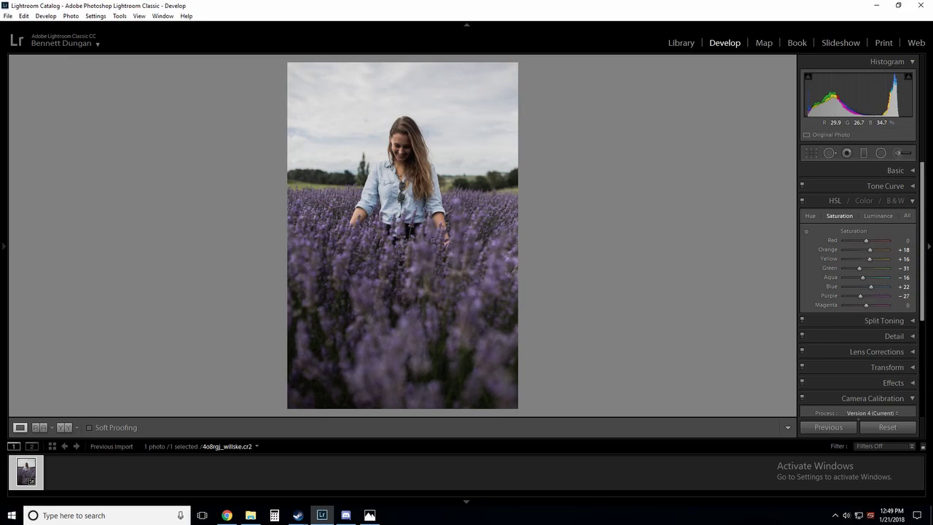
Crop the dark foreground off the bottom of the portrait and commit the crop.
{"action": "left_click", "coordinate": [811, 153]}
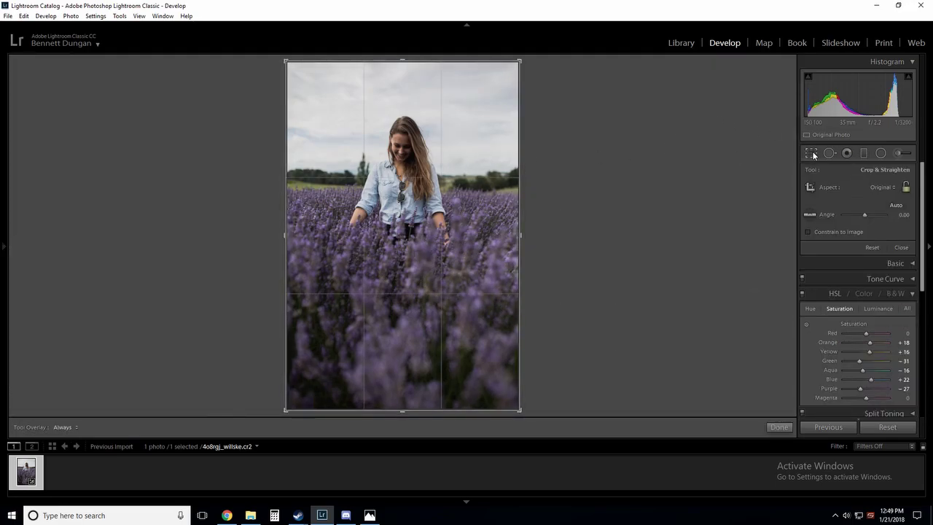
{"action": "left_click", "coordinate": [811, 154]}
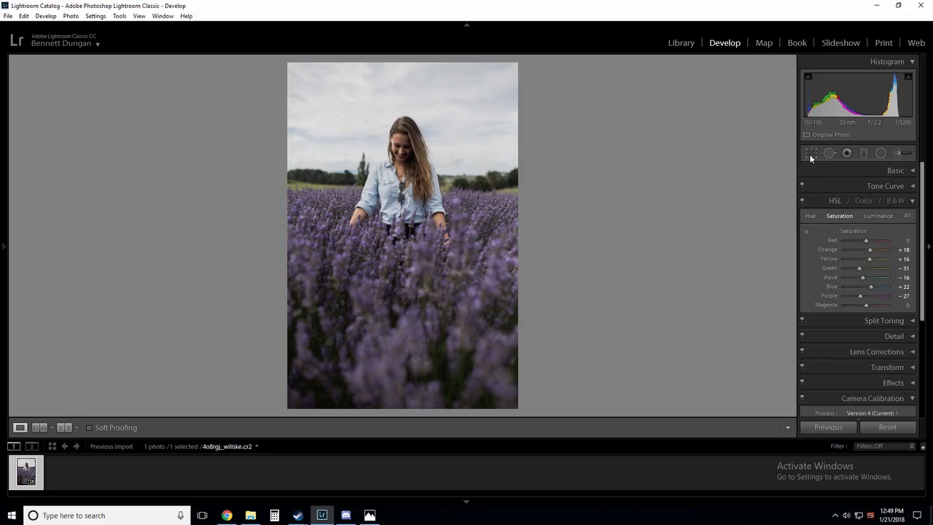
{"action": "left_click", "coordinate": [810, 154]}
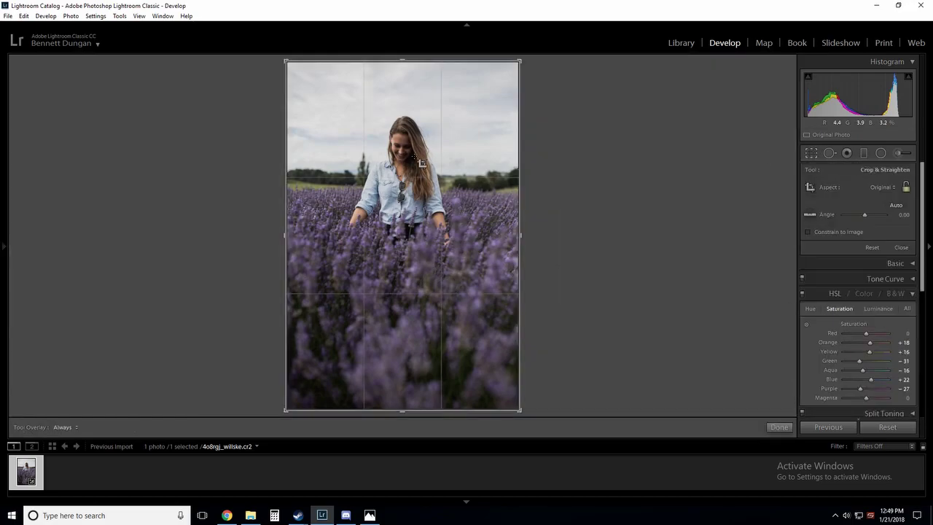
{"action": "left_click_drag", "start_coordinate": [401, 412], "coordinate": [401, 376]}
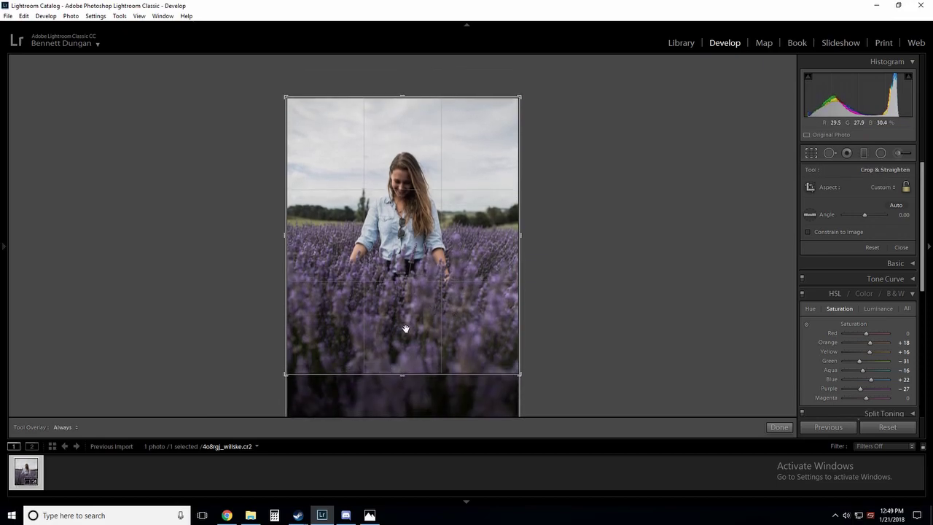
{"action": "left_click", "coordinate": [778, 426]}
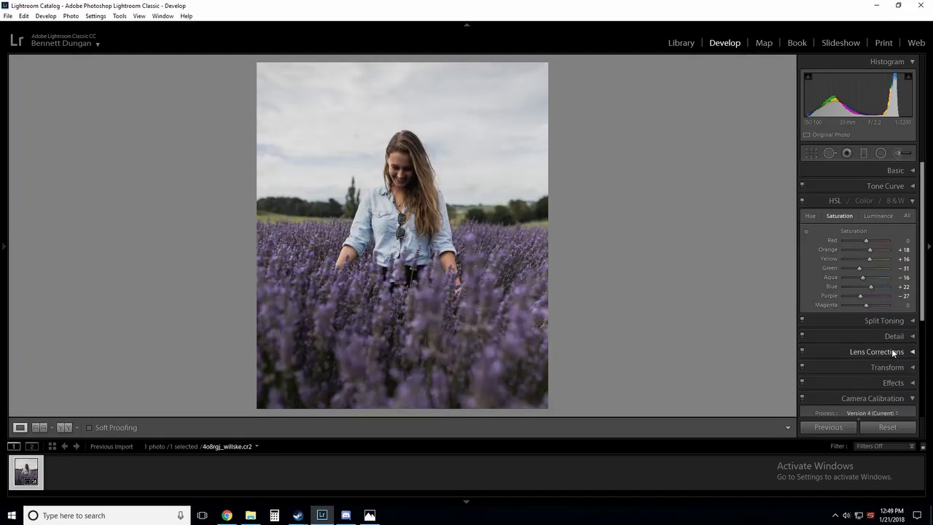
Raise HSL Luminance to Orange +20 and Yellow +13.
{"action": "left_click", "coordinate": [911, 202]}
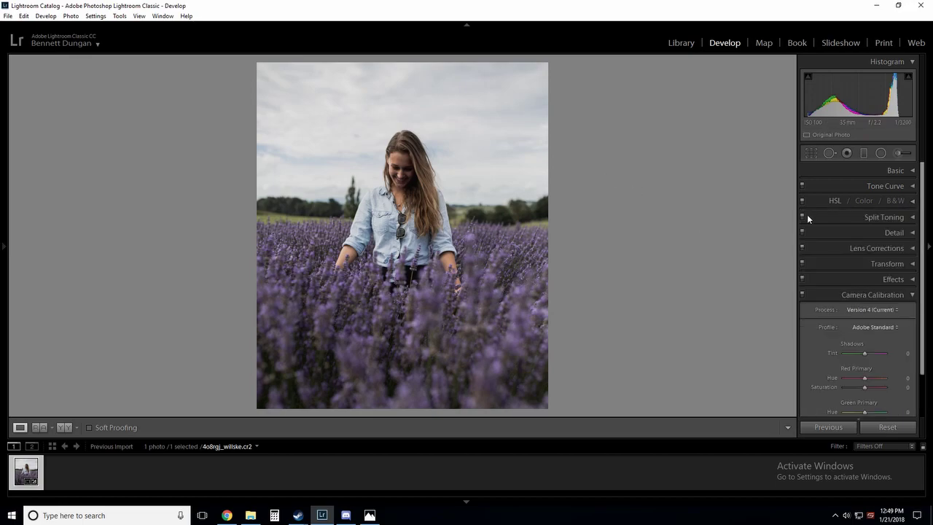
{"action": "left_click", "coordinate": [911, 202]}
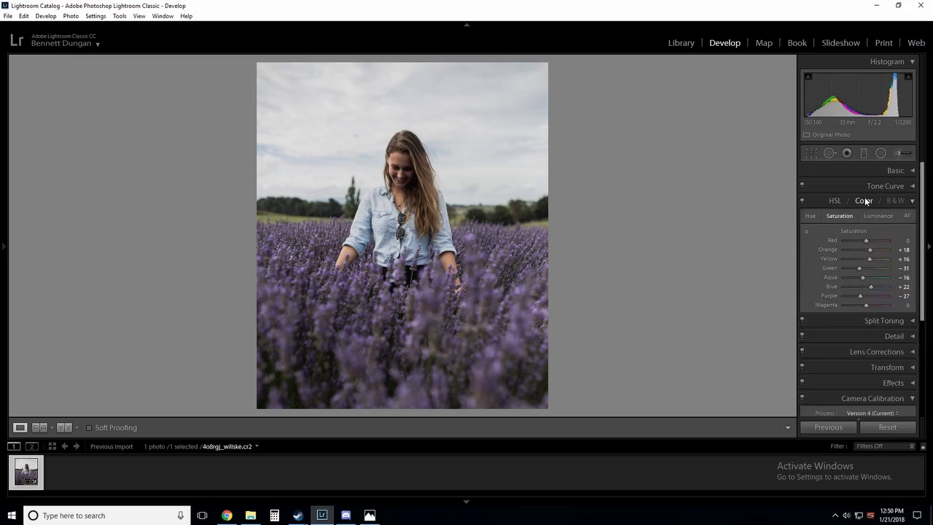
{"action": "left_click", "coordinate": [864, 201]}
{"action": "left_click", "coordinate": [838, 201]}
{"action": "left_click", "coordinate": [878, 214]}
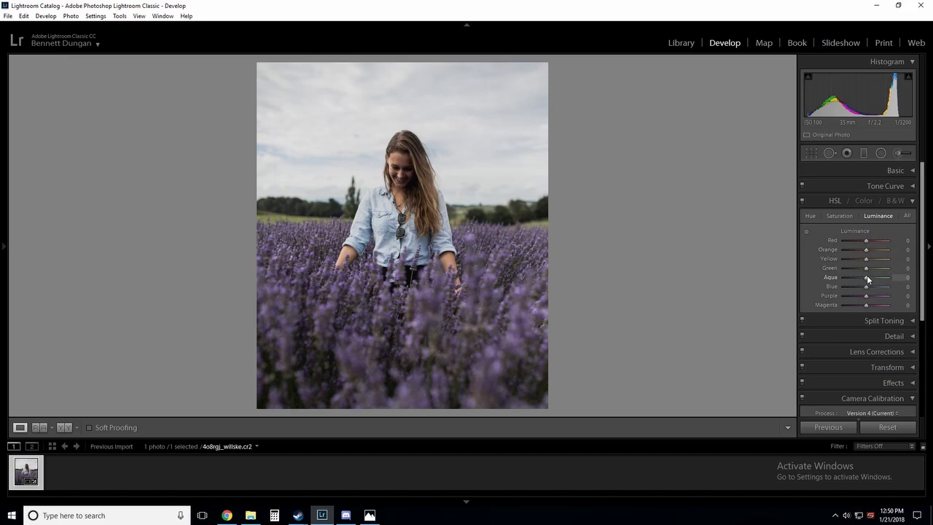
{"action": "mouse_move", "coordinate": [866, 249]}
{"action": "left_mouse_down"}
{"action": "mouse_move", "coordinate": [876, 249]}
{"action": "mouse_move", "coordinate": [867, 260]}
{"action": "left_mouse_up"}
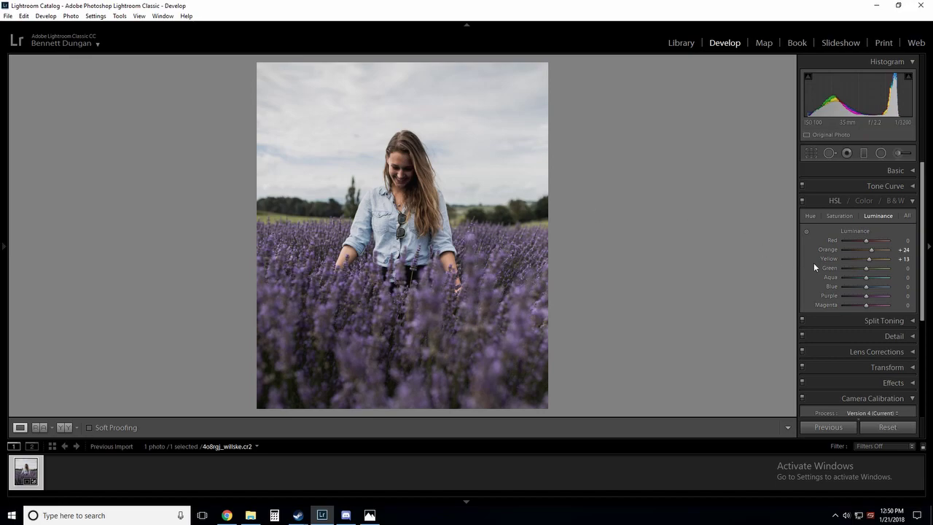
{"action": "left_click_drag", "start_coordinate": [871, 250], "coordinate": [870, 248]}
Tint the highlights with blue hue 215 at saturation 6 in Split Toning.
{"action": "left_click", "coordinate": [912, 201]}
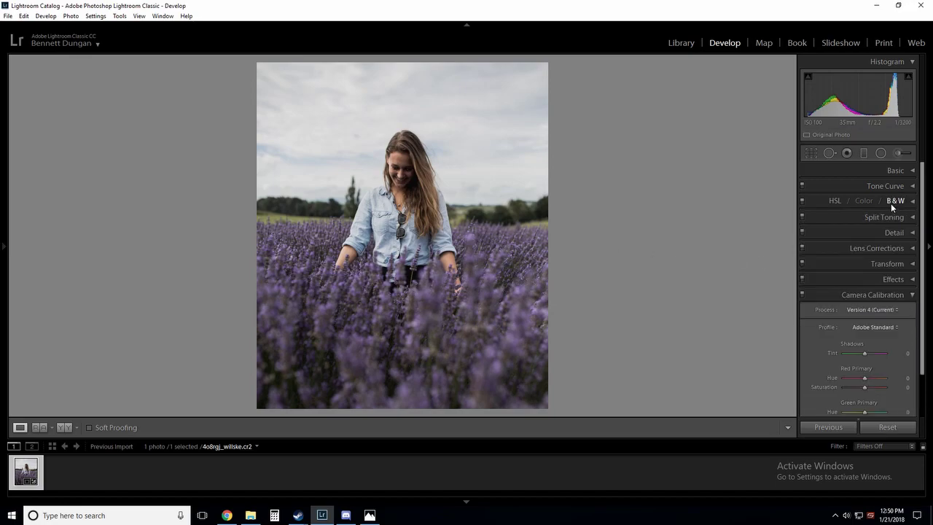
{"action": "left_click", "coordinate": [913, 218]}
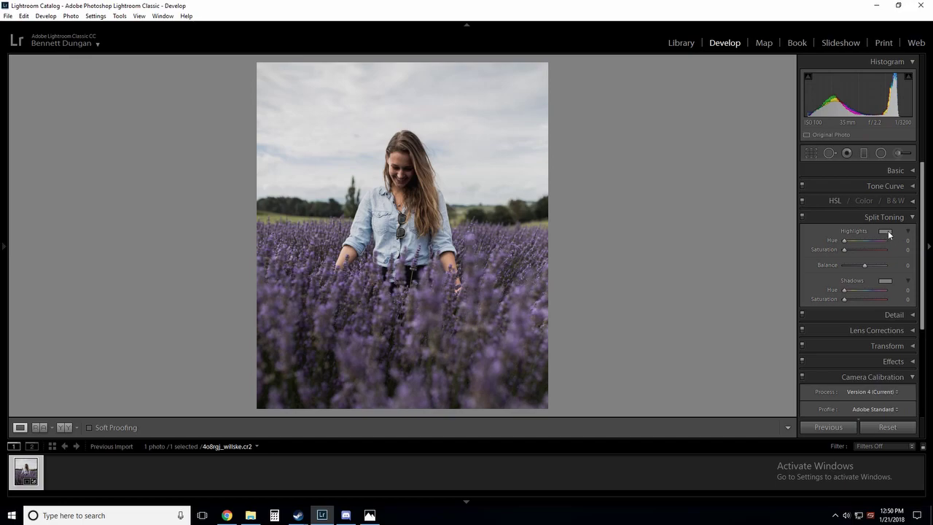
{"action": "left_click", "coordinate": [886, 232]}
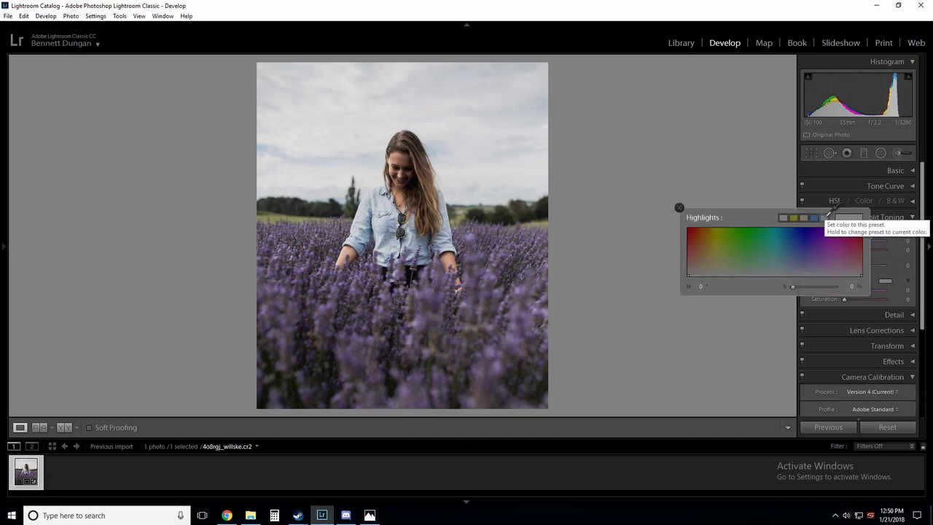
{"action": "left_click", "coordinate": [826, 216]}
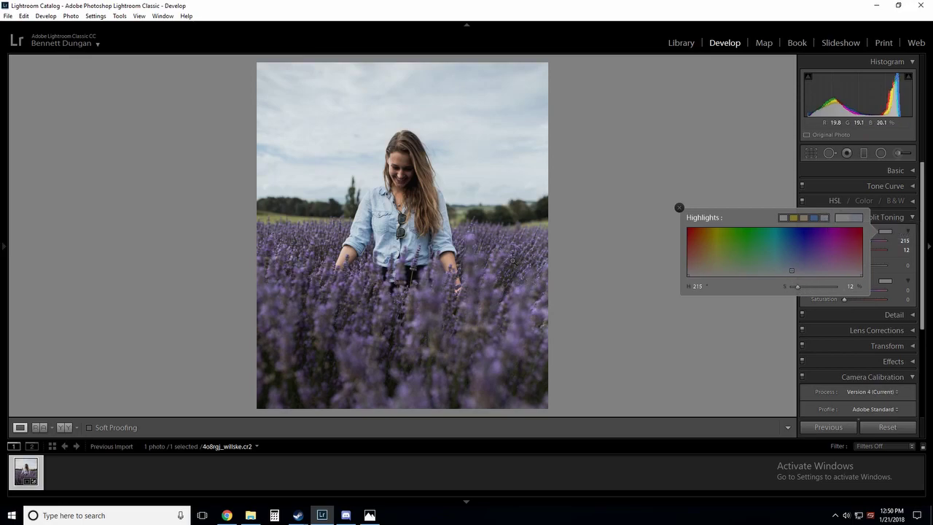
{"action": "left_click_drag", "start_coordinate": [795, 287], "coordinate": [793, 286]}
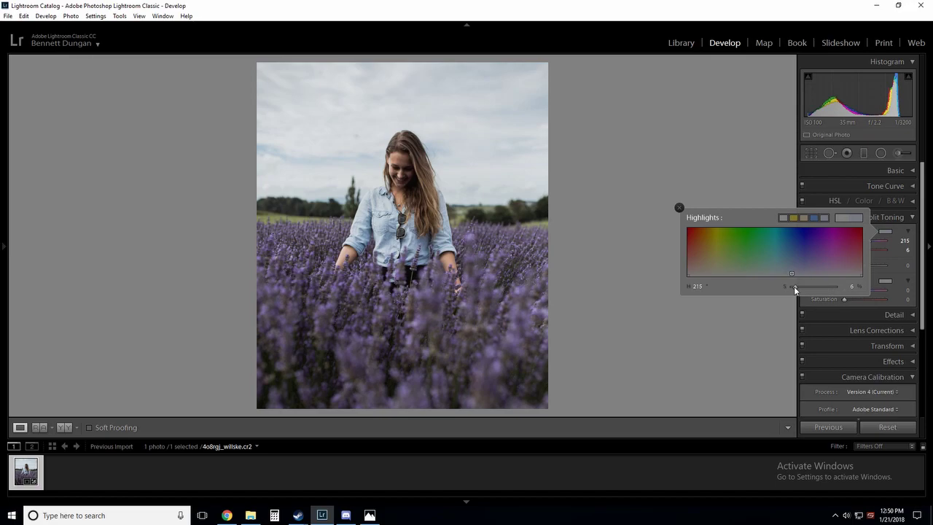
{"action": "left_click", "coordinate": [678, 207]}
Tint the shadows with the same 215 blue at saturation 3.
{"action": "left_click", "coordinate": [886, 281]}
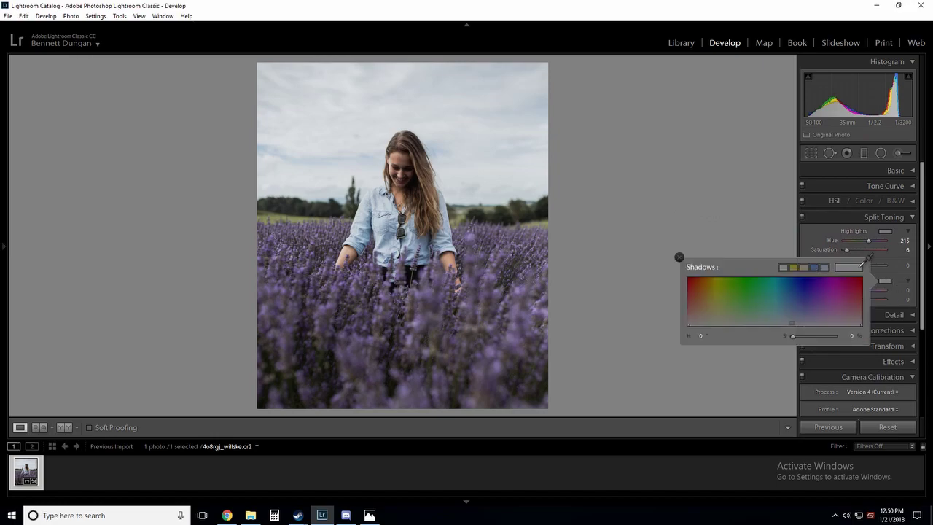
{"action": "left_click", "coordinate": [824, 267]}
{"action": "left_click_drag", "start_coordinate": [797, 339], "coordinate": [796, 340]}
{"action": "left_click", "coordinate": [678, 257]}
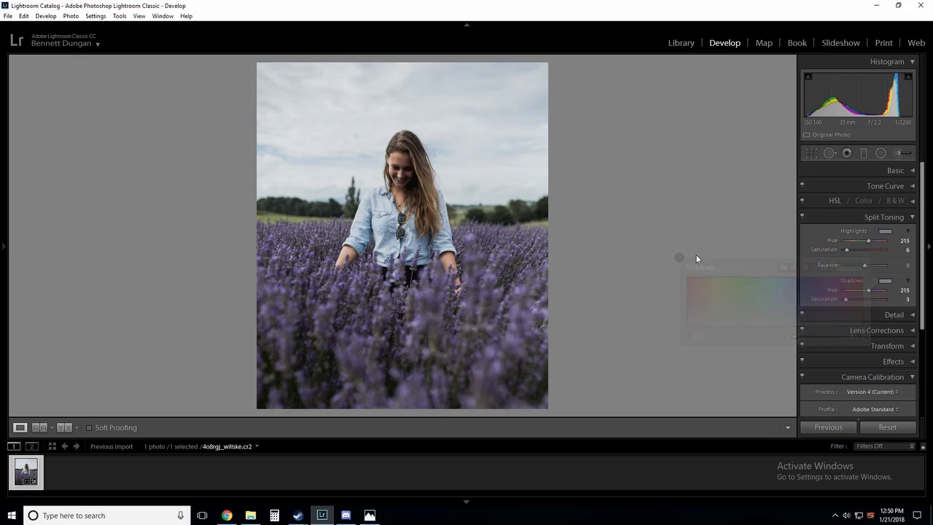
Set noise reduction Luminance 61 and Color 37, with the detail preview on the lavender.
{"action": "left_click", "coordinate": [910, 217]}
{"action": "left_click", "coordinate": [911, 232]}
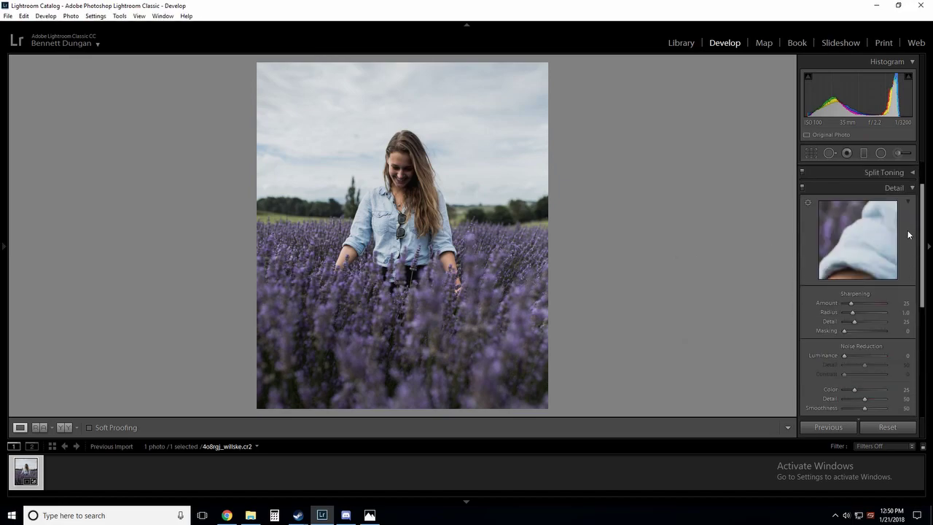
{"action": "left_click", "coordinate": [866, 244]}
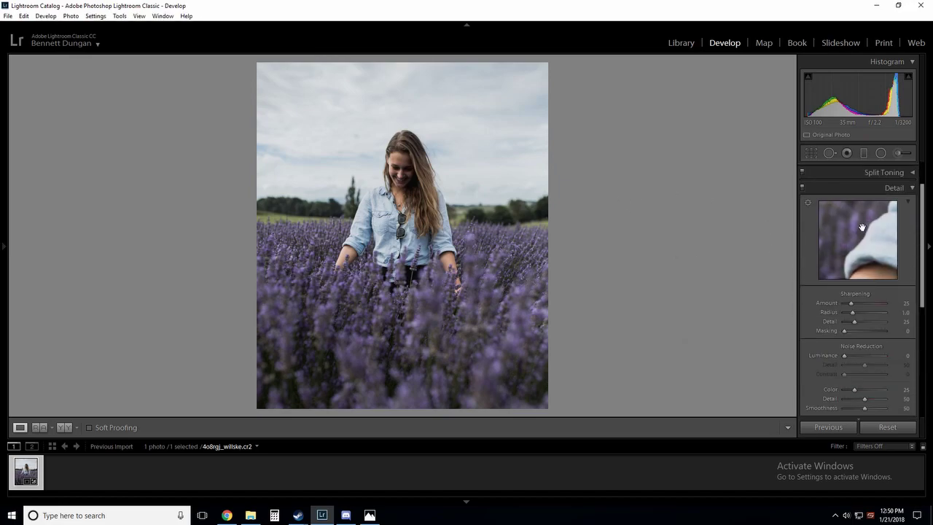
{"action": "left_click", "coordinate": [807, 204]}
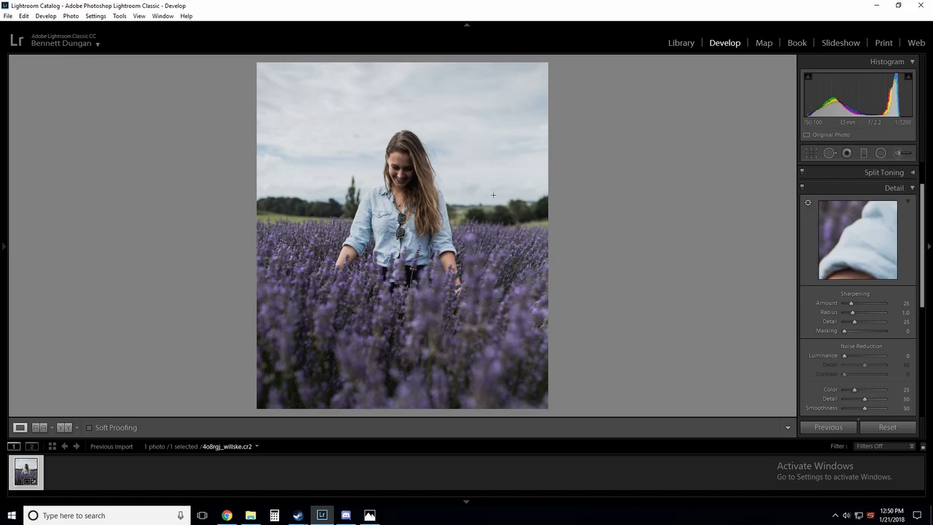
{"action": "left_click", "coordinate": [346, 270]}
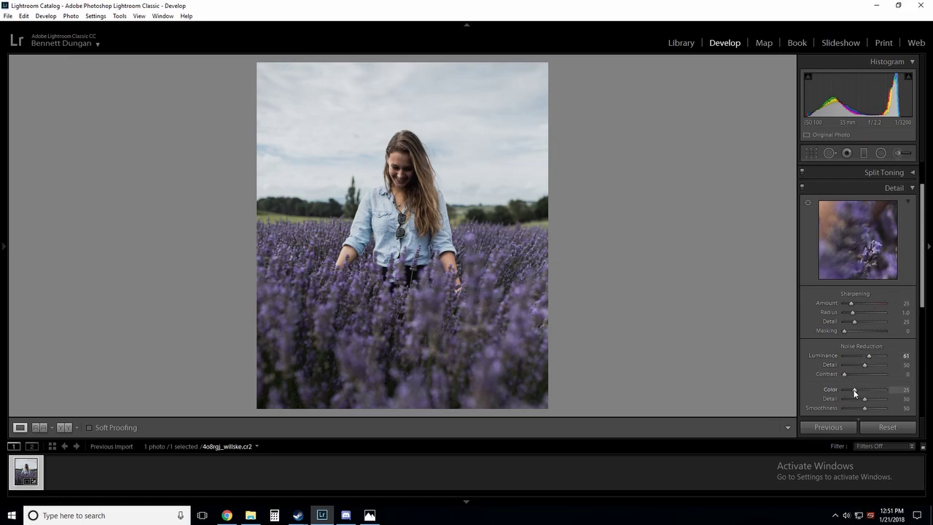
{"action": "left_click_drag", "start_coordinate": [849, 389], "coordinate": [857, 389]}
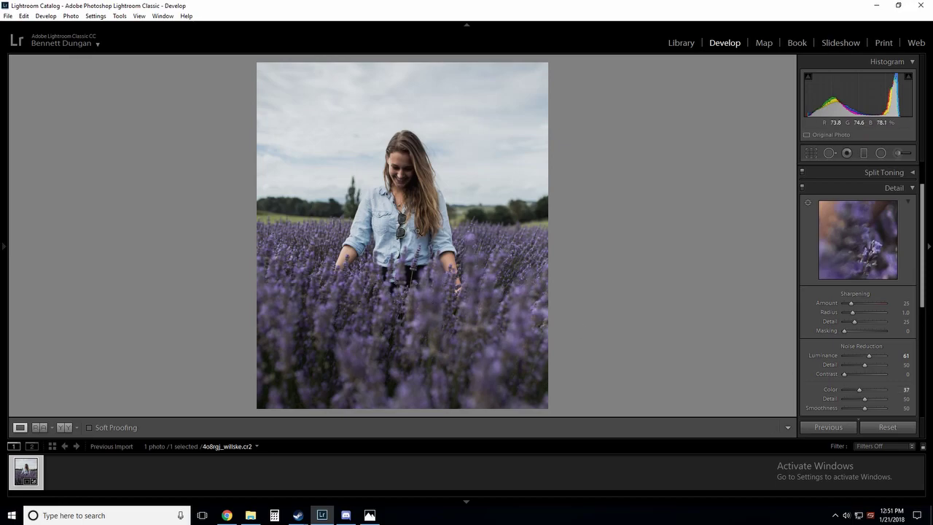
{"action": "left_click", "coordinate": [911, 187]}
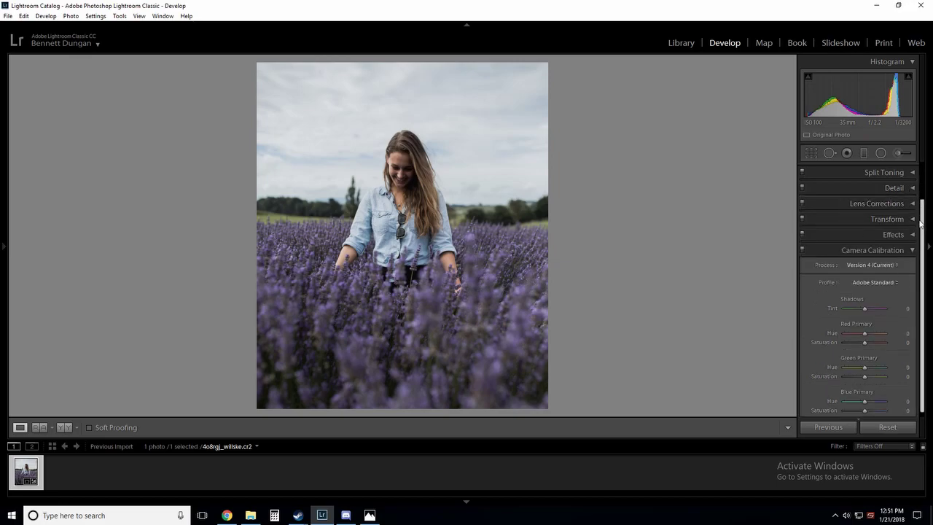
Turn on Remove Chromatic Aberration in Lens Corrections.
{"action": "scroll", "coordinate": [922, 237], "scroll_direction": "down", "scroll_amount": 1}
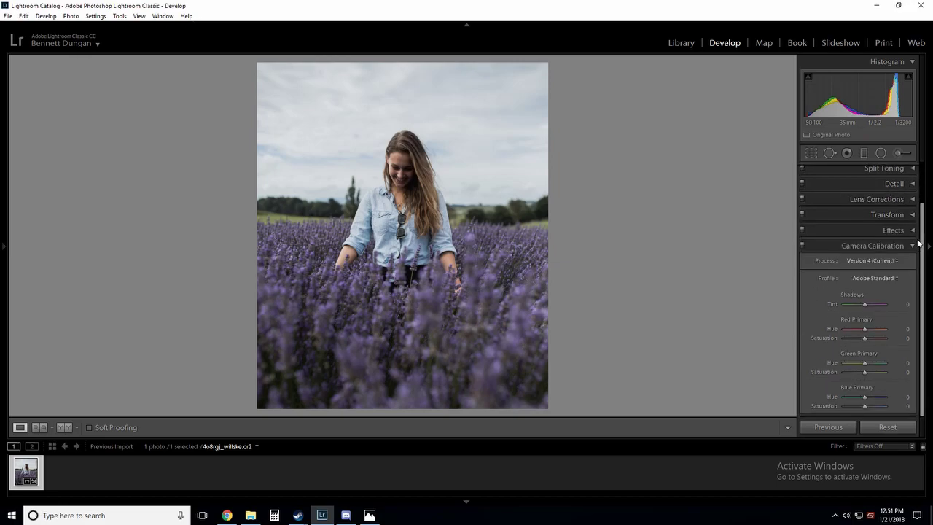
{"action": "left_click", "coordinate": [911, 199]}
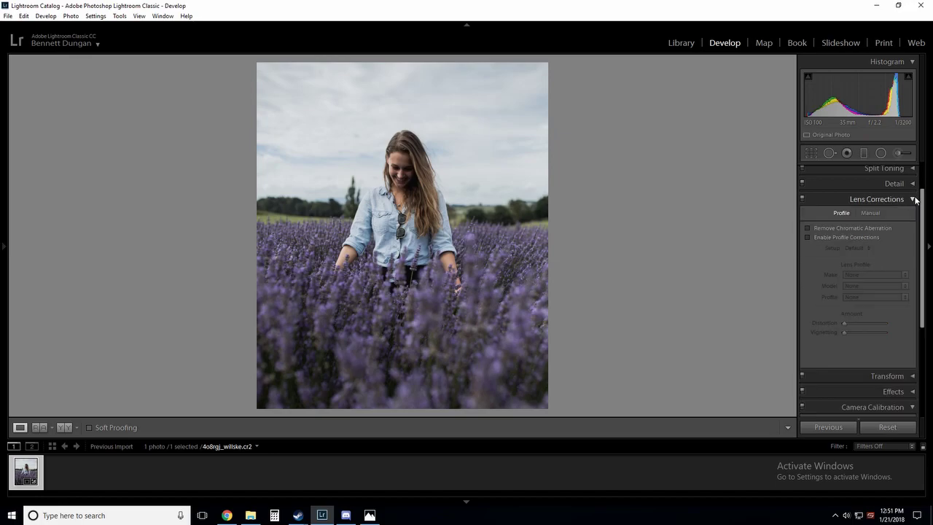
{"action": "left_click", "coordinate": [807, 227]}
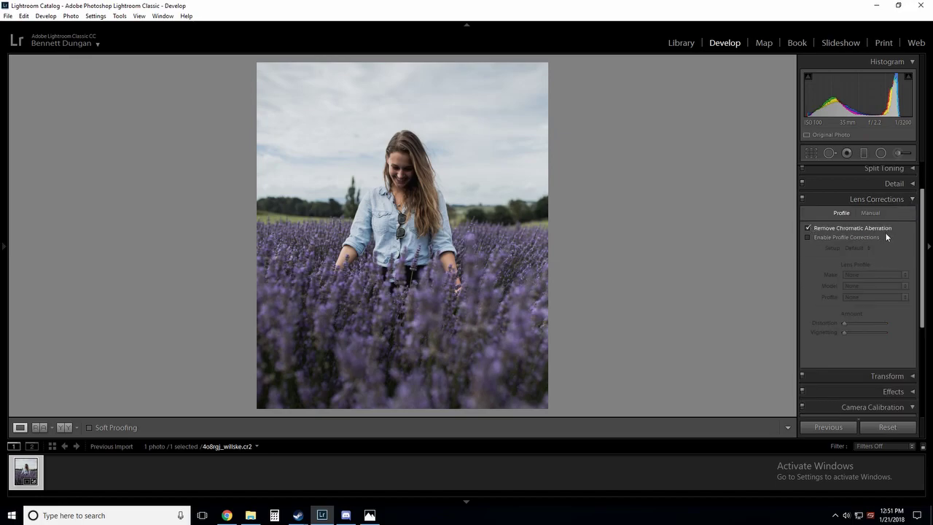
{"action": "left_click", "coordinate": [911, 200]}
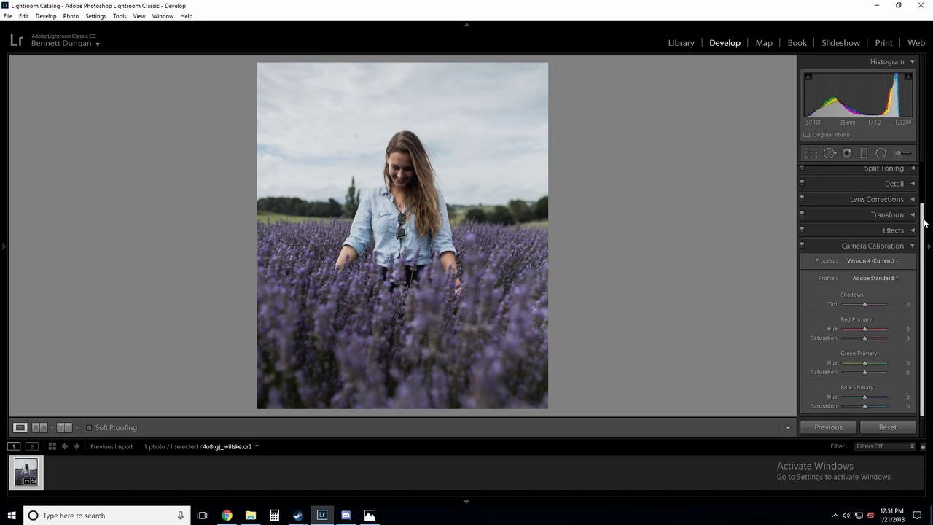
{"action": "left_click", "coordinate": [912, 217]}
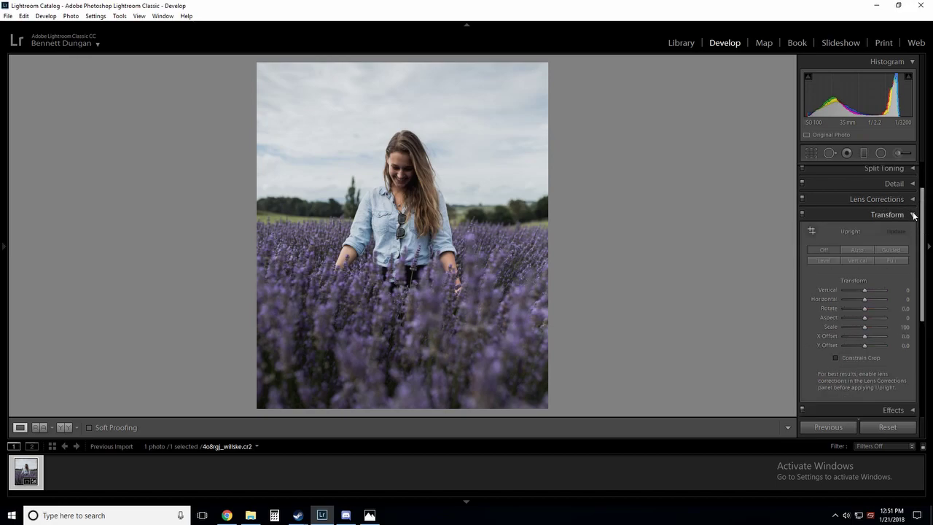
{"action": "left_click", "coordinate": [912, 215]}
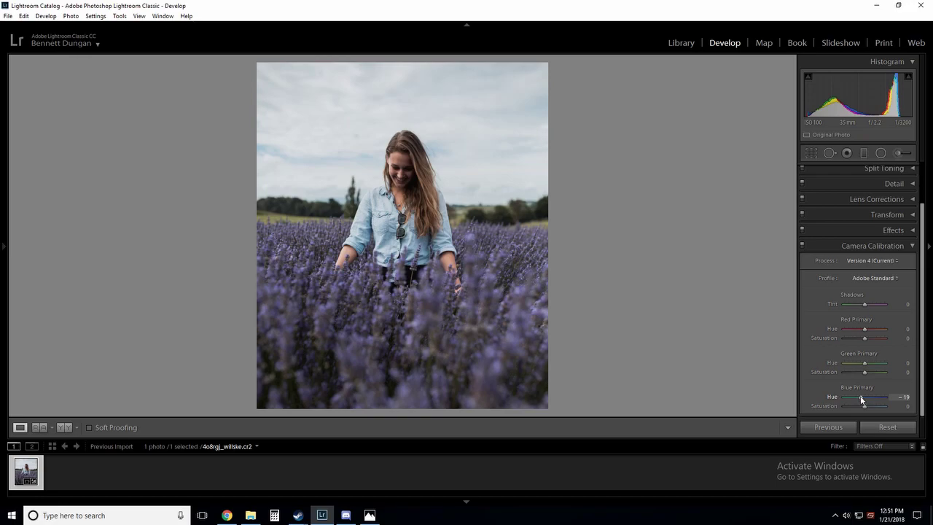
Set Camera Calibration Blue Primary Hue to -19 and Green Primary Hue to +14.
{"action": "left_click", "coordinate": [381, 228]}
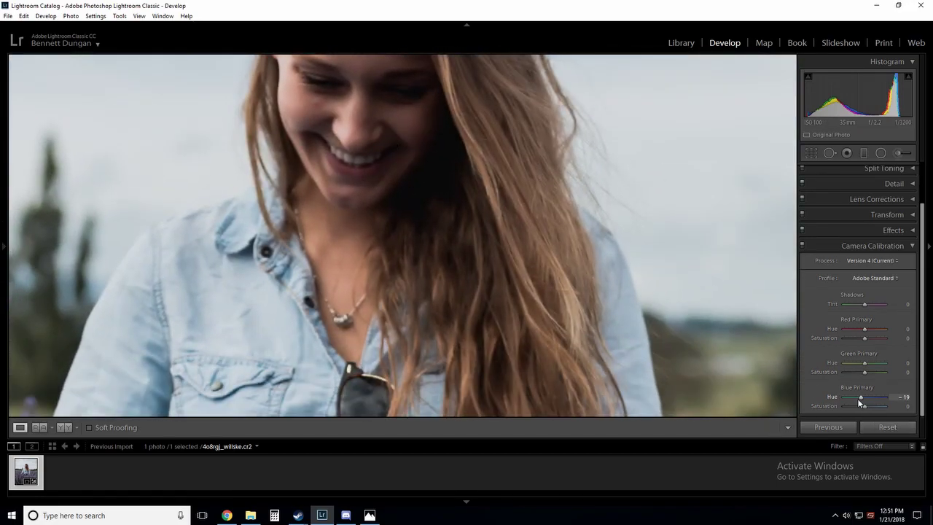
{"action": "left_click_drag", "start_coordinate": [859, 402], "coordinate": [864, 400]}
{"action": "left_click_drag", "start_coordinate": [854, 397], "coordinate": [853, 397]}
{"action": "left_click_drag", "start_coordinate": [854, 396], "coordinate": [859, 397]}
{"action": "left_click", "coordinate": [495, 319]}
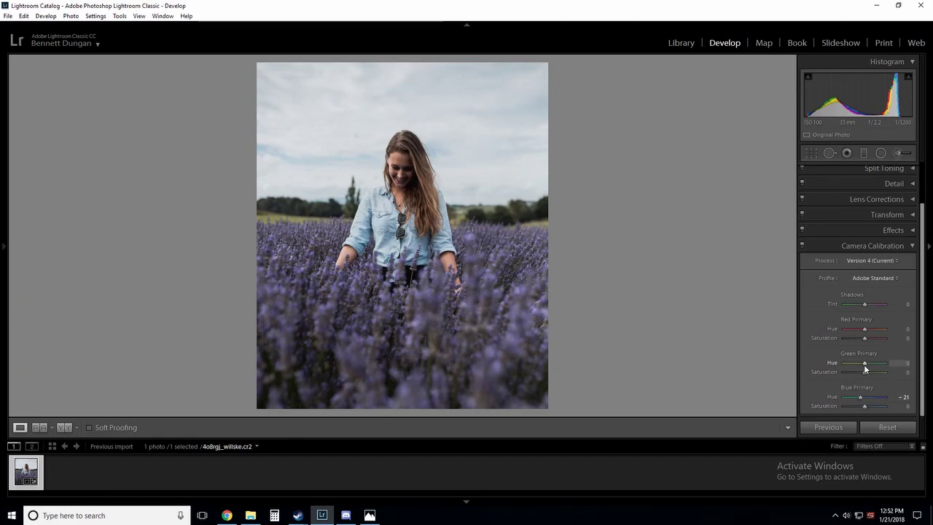
{"action": "mouse_move", "coordinate": [864, 367]}
{"action": "left_mouse_down"}
{"action": "mouse_move", "coordinate": [875, 366]}
{"action": "mouse_move", "coordinate": [855, 362]}
{"action": "mouse_move", "coordinate": [867, 368]}
{"action": "left_mouse_up"}
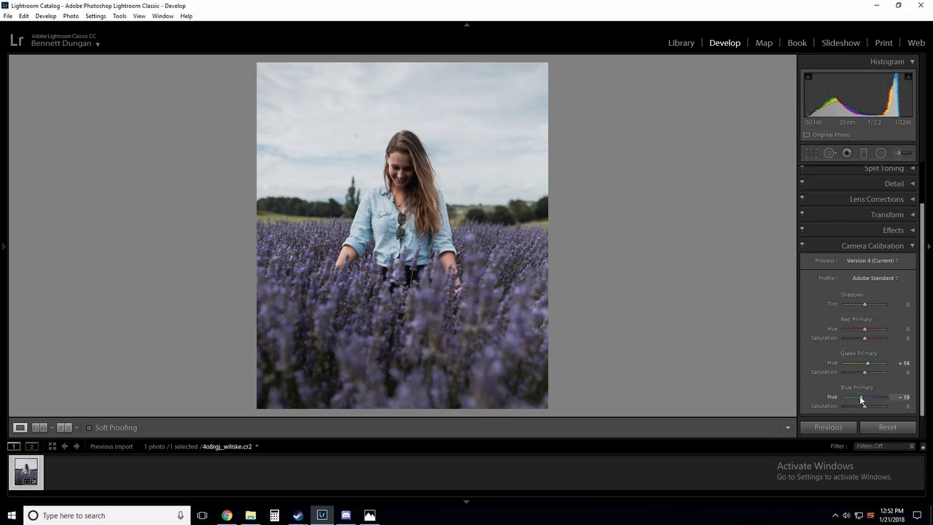
{"action": "left_click", "coordinate": [908, 247]}
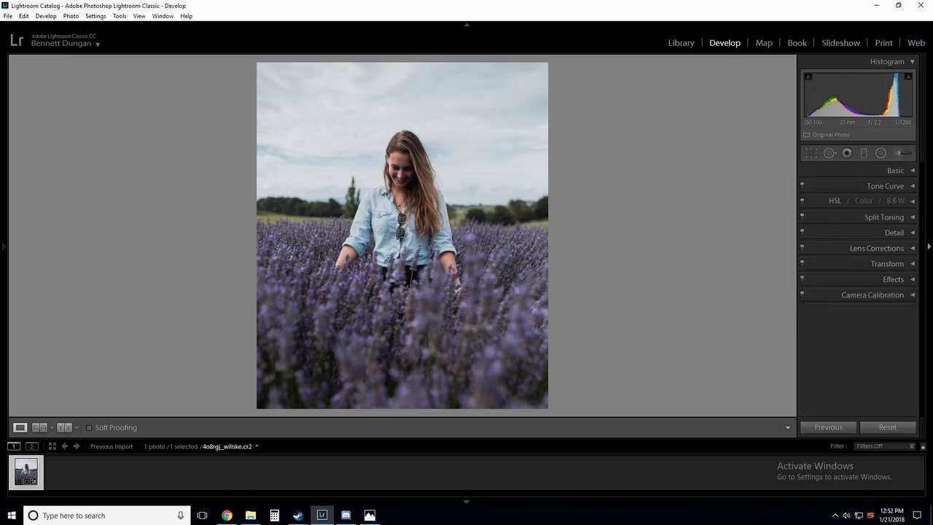
Draw a graduated filter rising from the bottom of the photo over the lower lavender.
{"action": "left_click", "coordinate": [864, 153]}
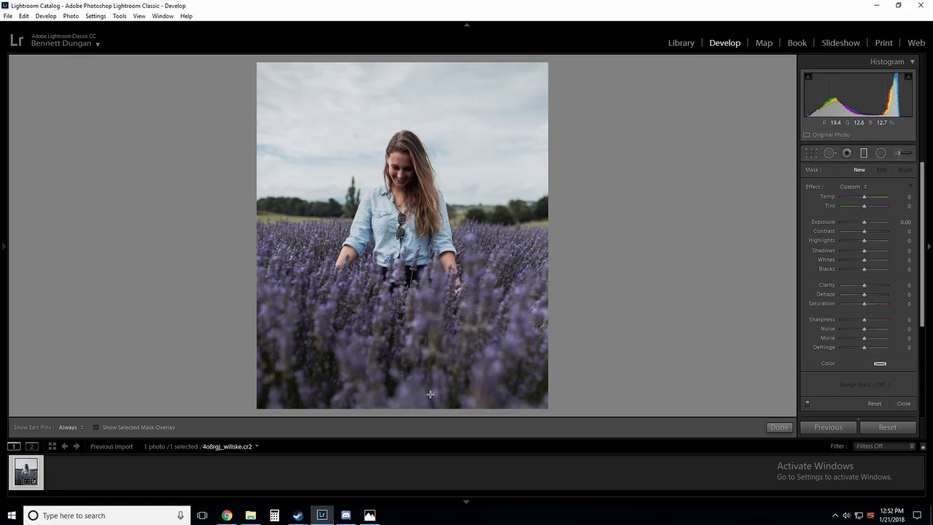
{"action": "left_click_drag", "start_coordinate": [398, 404], "coordinate": [402, 209]}
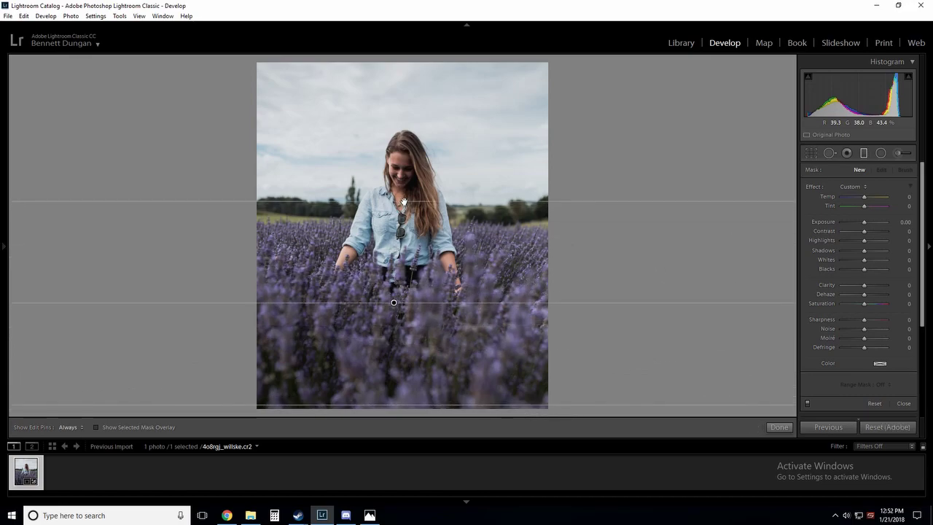
{"action": "mouse_move", "coordinate": [404, 201]}
{"action": "left_mouse_down"}
{"action": "mouse_move", "coordinate": [405, 191]}
{"action": "mouse_move", "coordinate": [408, 200]}
{"action": "left_mouse_up"}
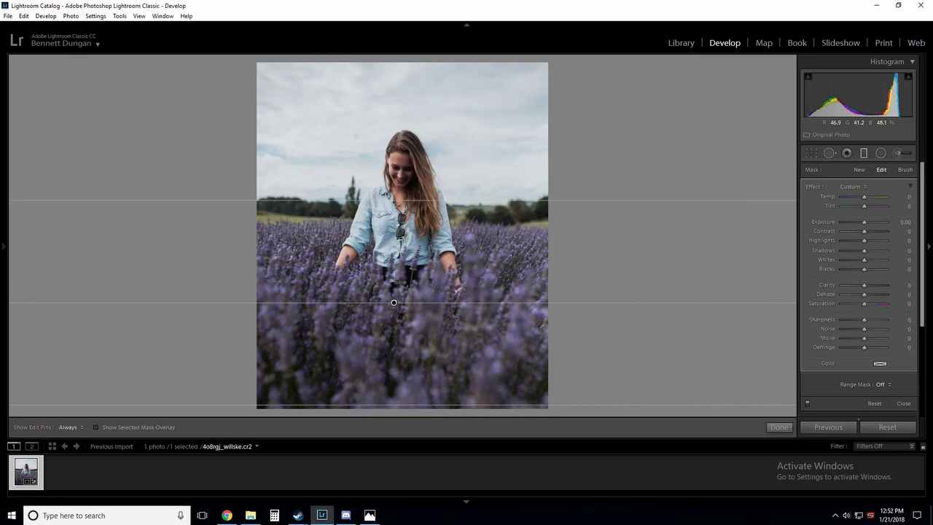
Set the filter's Range Mask to Color, sample the lavender, and finish the filter.
{"action": "left_click", "coordinate": [879, 364]}
{"action": "left_click", "coordinate": [884, 385]}
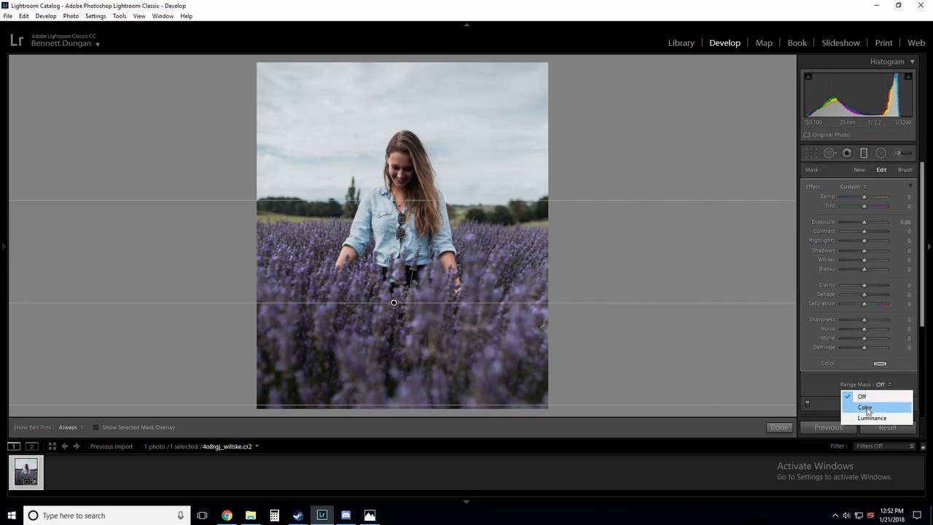
{"action": "left_click", "coordinate": [866, 409]}
{"action": "left_click", "coordinate": [813, 384]}
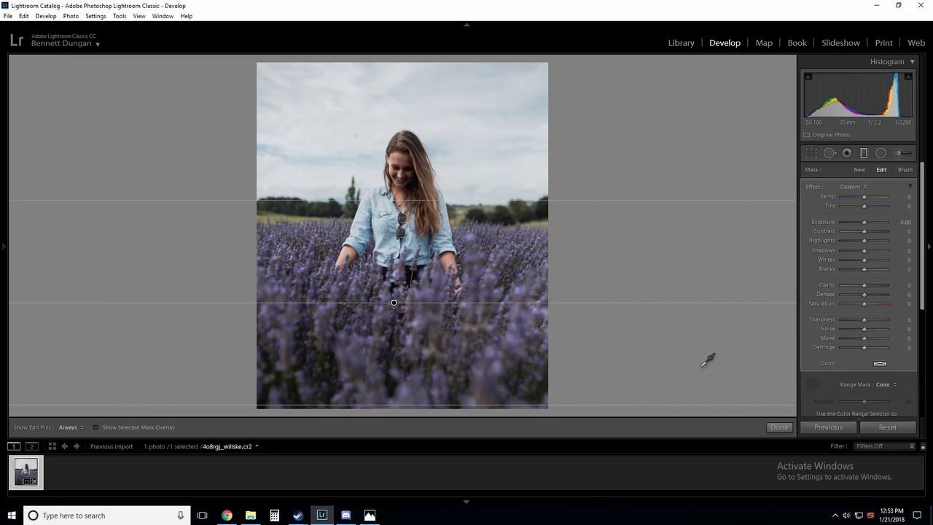
{"action": "left_click", "coordinate": [422, 320]}
{"action": "left_click", "coordinate": [784, 426]}
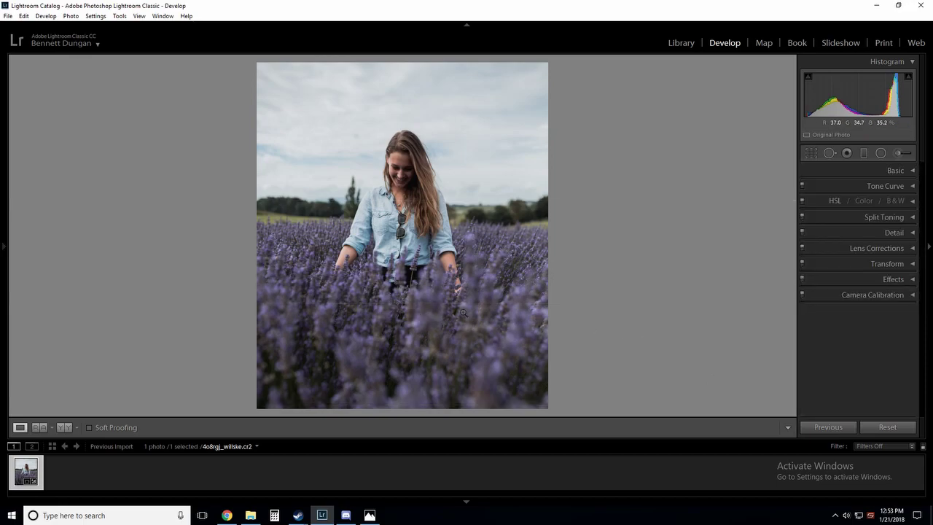
In the lavender graduated filter, raise Contrast to 54 and lower Highlights to -20.
{"action": "left_click", "coordinate": [863, 152]}
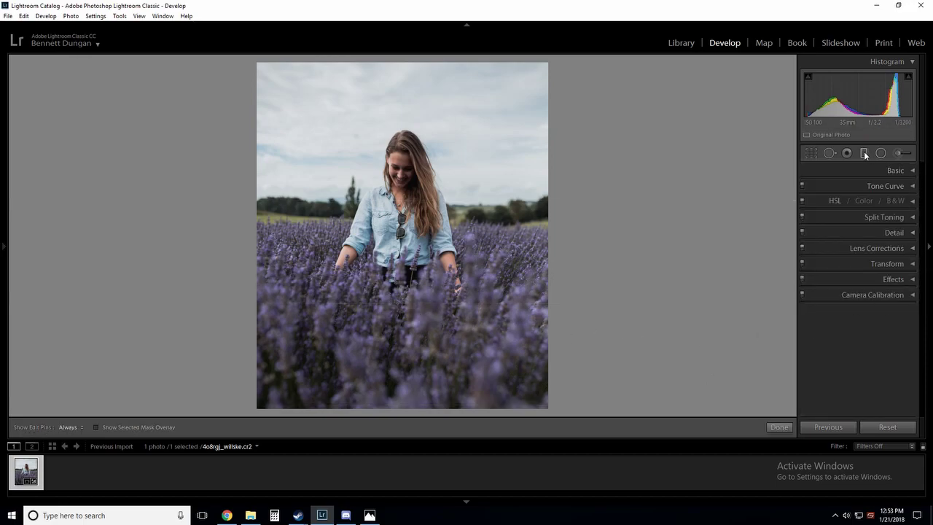
{"action": "left_click", "coordinate": [394, 302]}
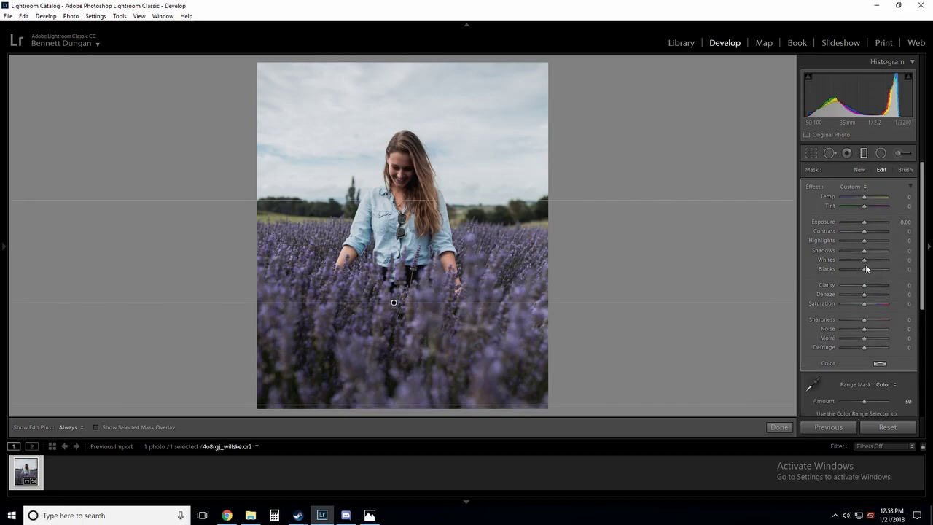
{"action": "left_click_drag", "start_coordinate": [864, 232], "coordinate": [872, 232]}
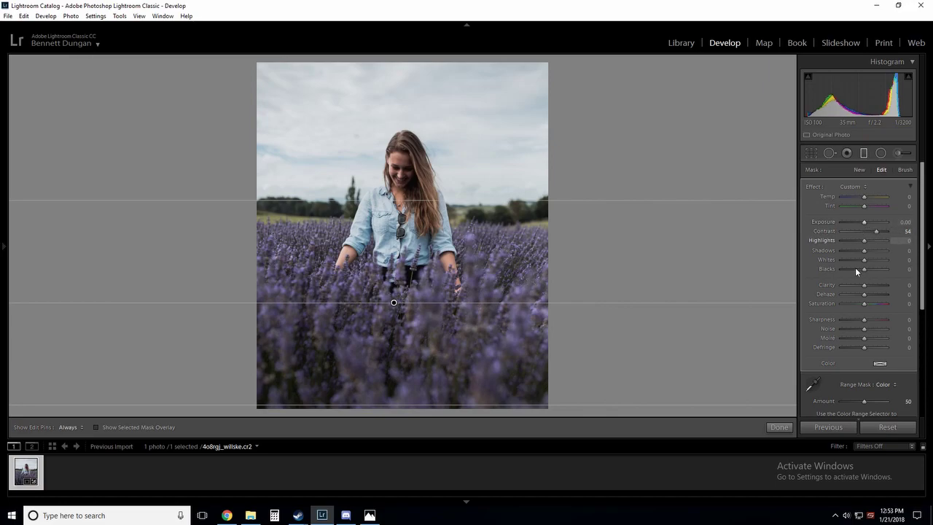
{"action": "left_click_drag", "start_coordinate": [864, 240], "coordinate": [859, 240]}
Try lower whites, blacks and exposure (-0.35) in the filter, reset each to 0, and finish.
{"action": "left_click_drag", "start_coordinate": [864, 259], "coordinate": [857, 260]}
{"action": "double_click", "coordinate": [829, 258]}
{"action": "left_click_drag", "start_coordinate": [865, 270], "coordinate": [857, 271]}
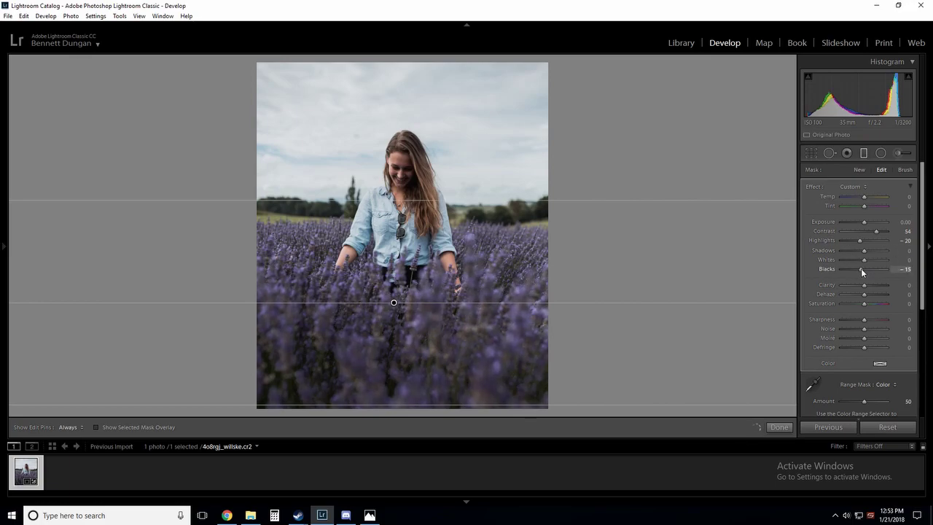
{"action": "double_click", "coordinate": [824, 268]}
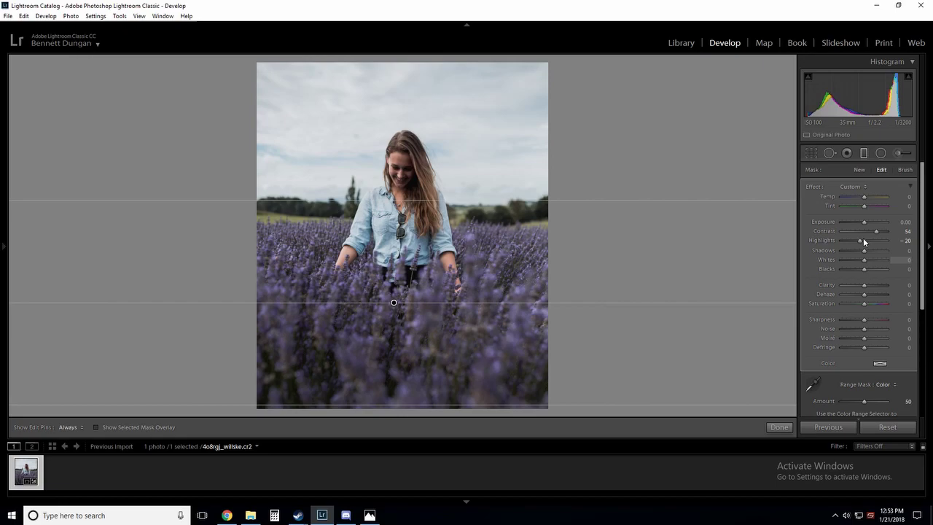
{"action": "left_click_drag", "start_coordinate": [864, 222], "coordinate": [863, 225]}
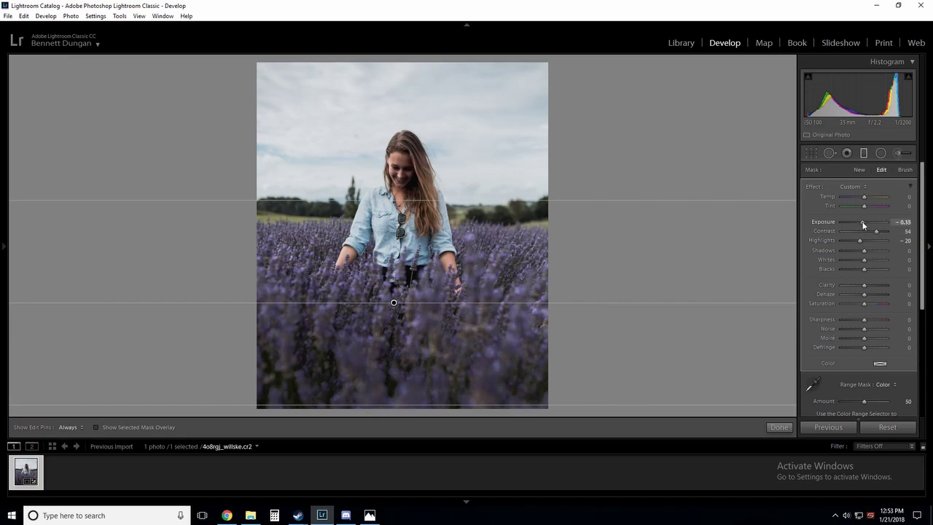
{"action": "double_click", "coordinate": [827, 222]}
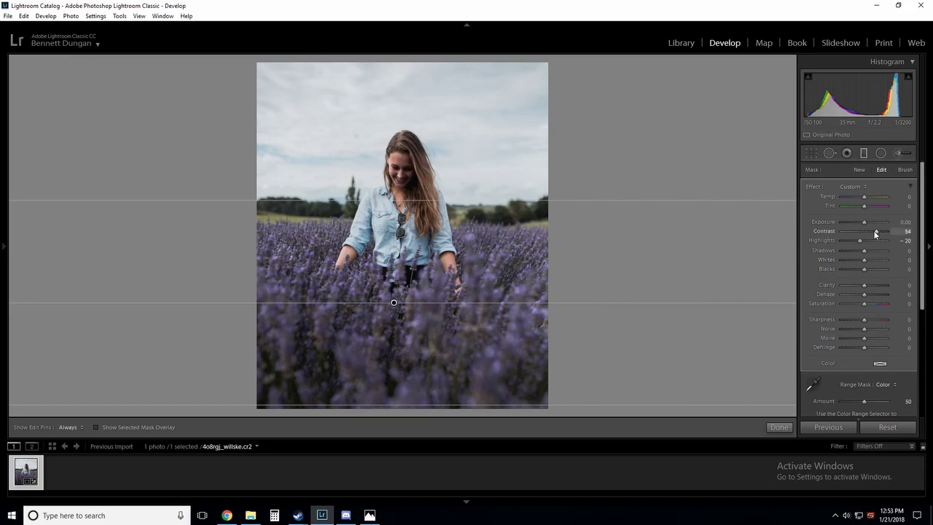
{"action": "left_click", "coordinate": [786, 428]}
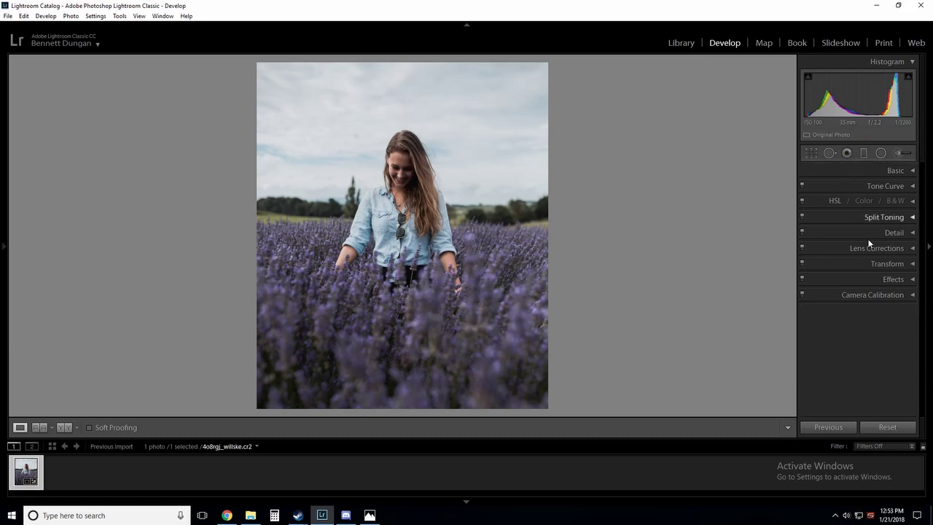
Apply a -7 post-crop vignette and compare against the original photo in Photos.
{"action": "left_click", "coordinate": [897, 279]}
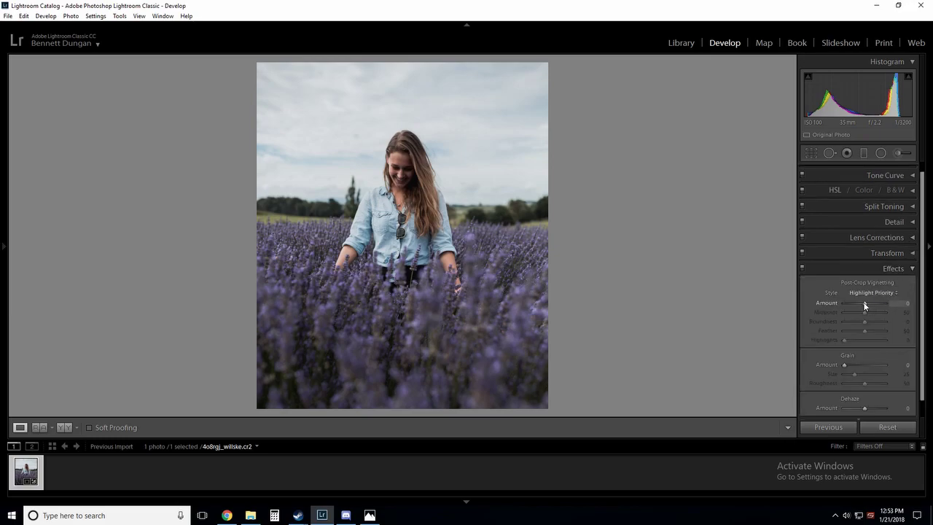
{"action": "left_click_drag", "start_coordinate": [864, 304], "coordinate": [862, 305]}
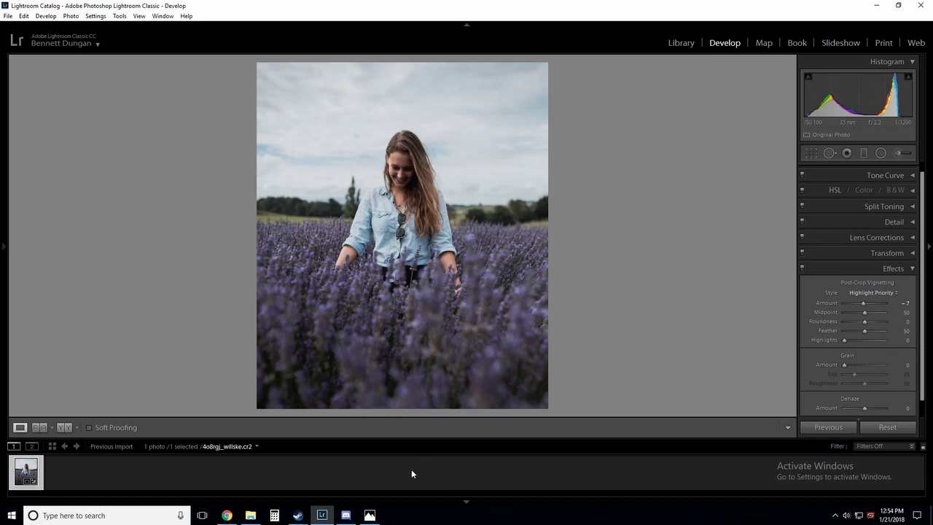
{"action": "left_click", "coordinate": [369, 514]}
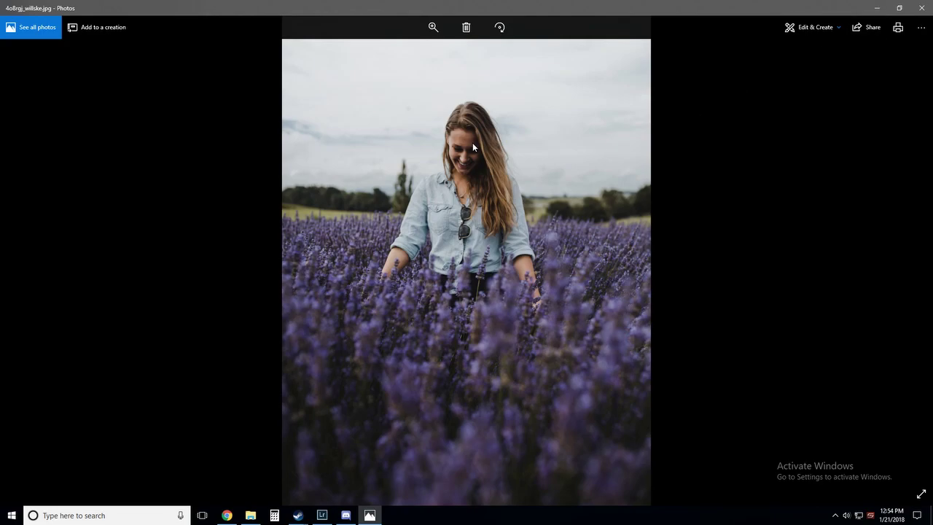
Back in Lightroom, inspect the woman's face up close, then return to the full view.
{"action": "left_click", "coordinate": [876, 8]}
{"action": "left_click", "coordinate": [396, 163]}
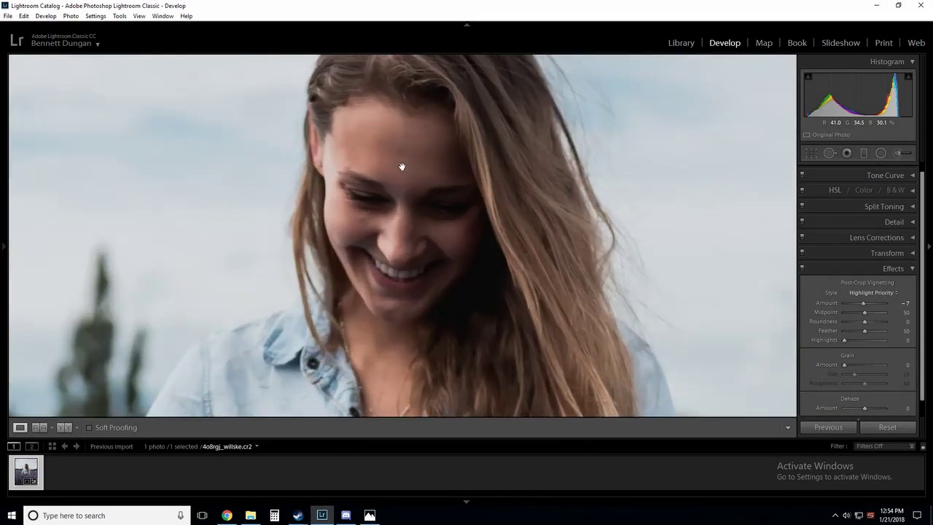
{"action": "left_click_drag", "start_coordinate": [395, 163], "coordinate": [370, 209]}
{"action": "left_click", "coordinate": [370, 209]}
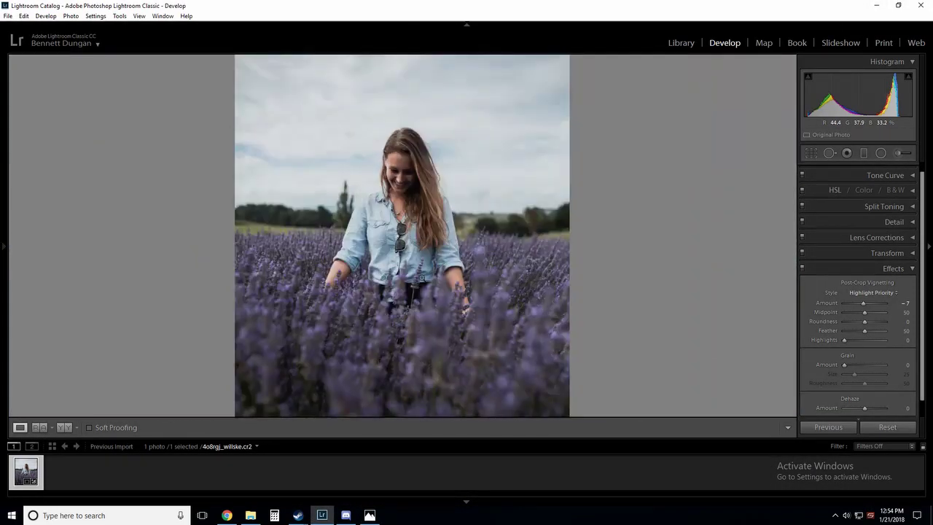
Set Camera Calibration's Blue Primary Hue to -19 and collapse the panel.
{"action": "left_click", "coordinate": [913, 269]}
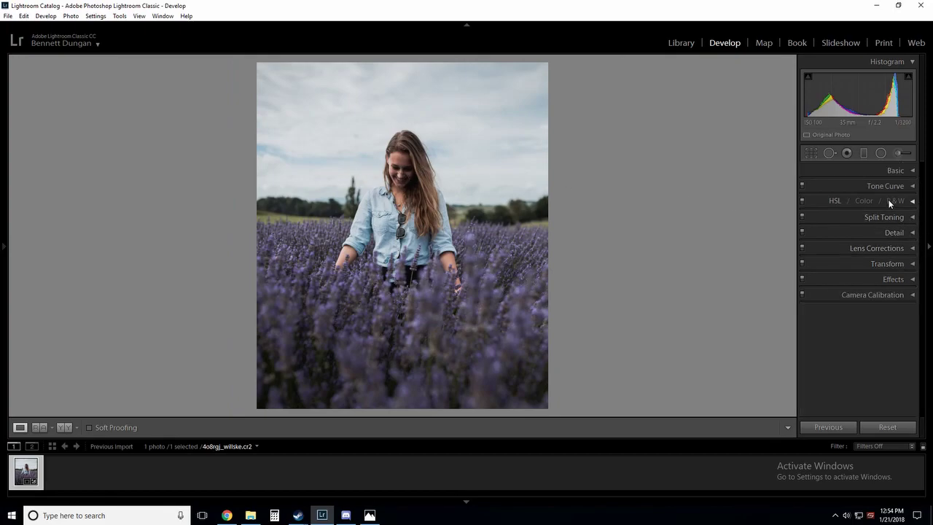
{"action": "left_click", "coordinate": [908, 300]}
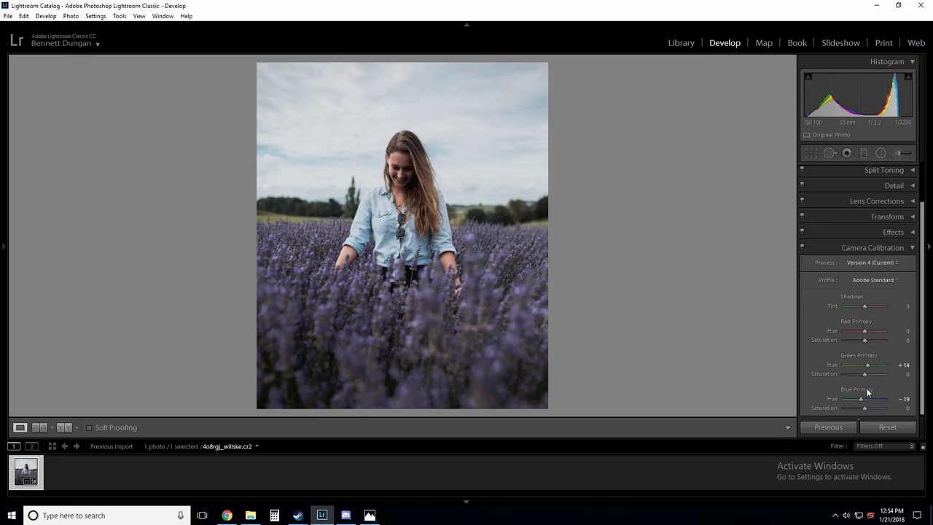
{"action": "left_click_drag", "start_coordinate": [864, 399], "coordinate": [861, 401]}
{"action": "left_click", "coordinate": [910, 249]}
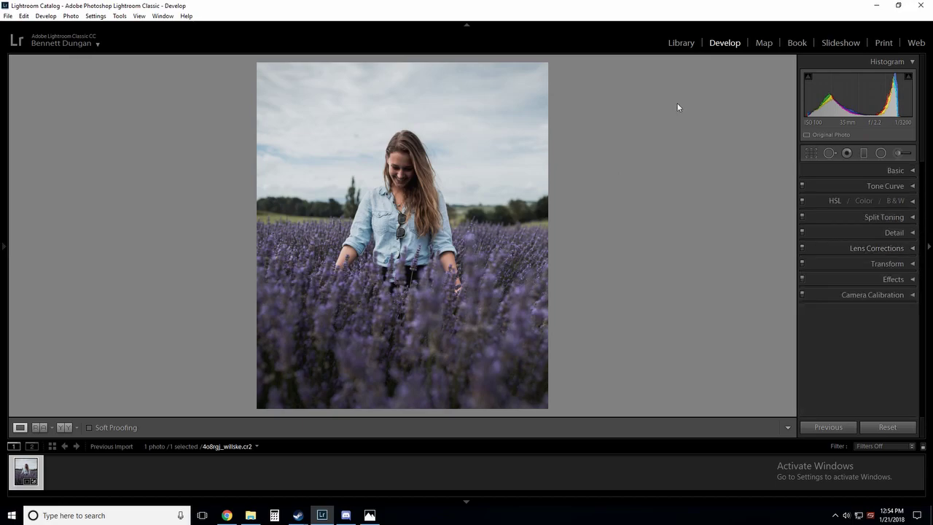
Zoom in and draw a radial filter ellipse fitted around the woman's face.
{"action": "left_click", "coordinate": [405, 137]}
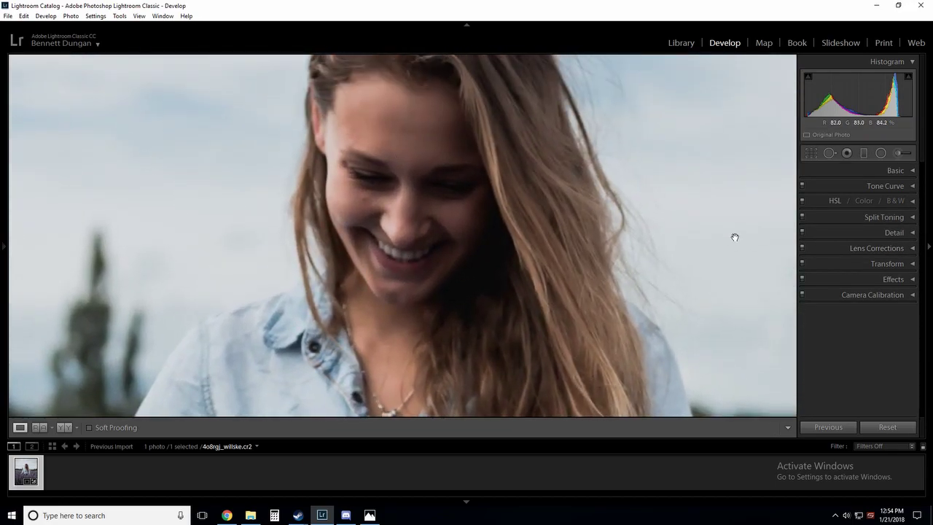
{"action": "key", "text": "ctrl+equal"}
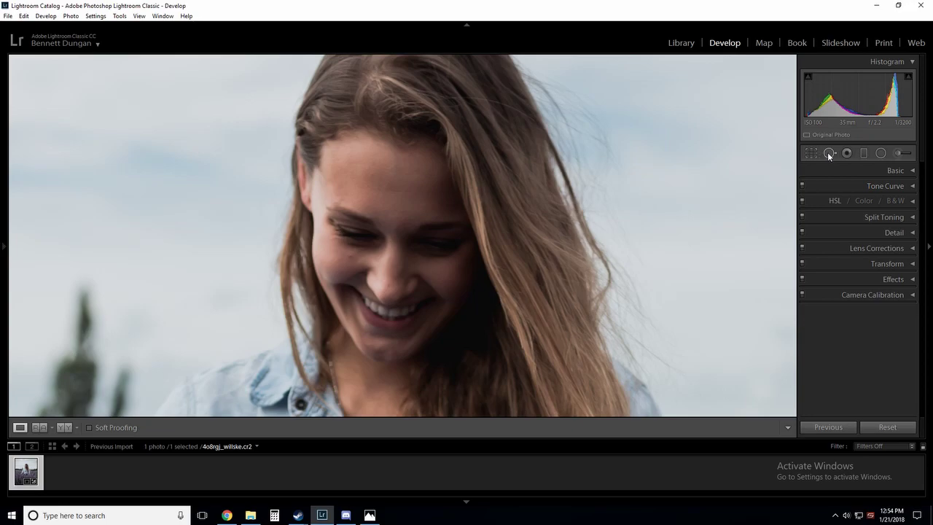
{"action": "left_click", "coordinate": [883, 151]}
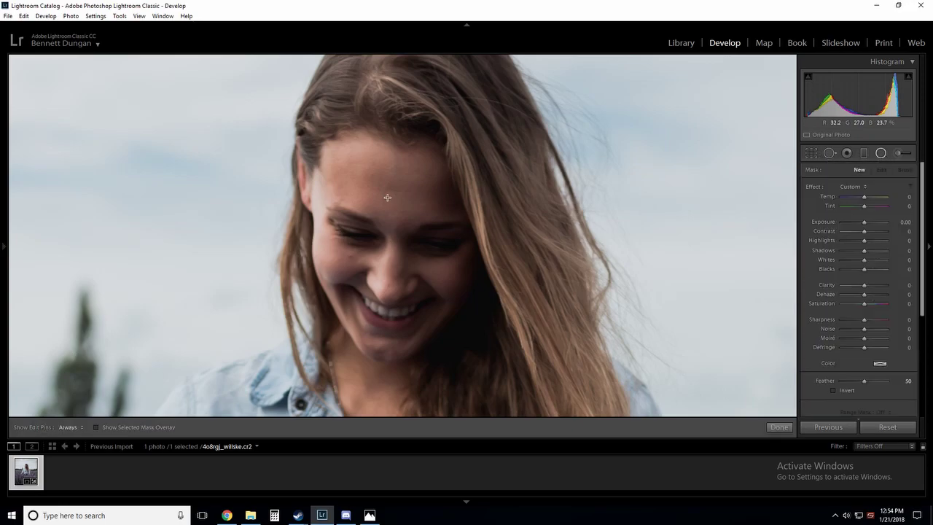
{"action": "left_click_drag", "start_coordinate": [340, 171], "coordinate": [450, 302]}
{"action": "left_click_drag", "start_coordinate": [338, 173], "coordinate": [393, 237]}
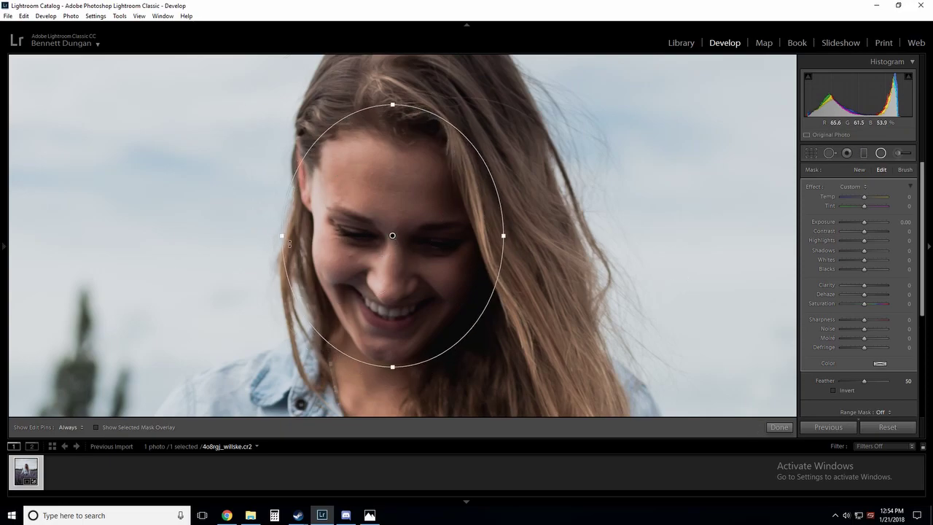
{"action": "left_click_drag", "start_coordinate": [282, 236], "coordinate": [301, 236]}
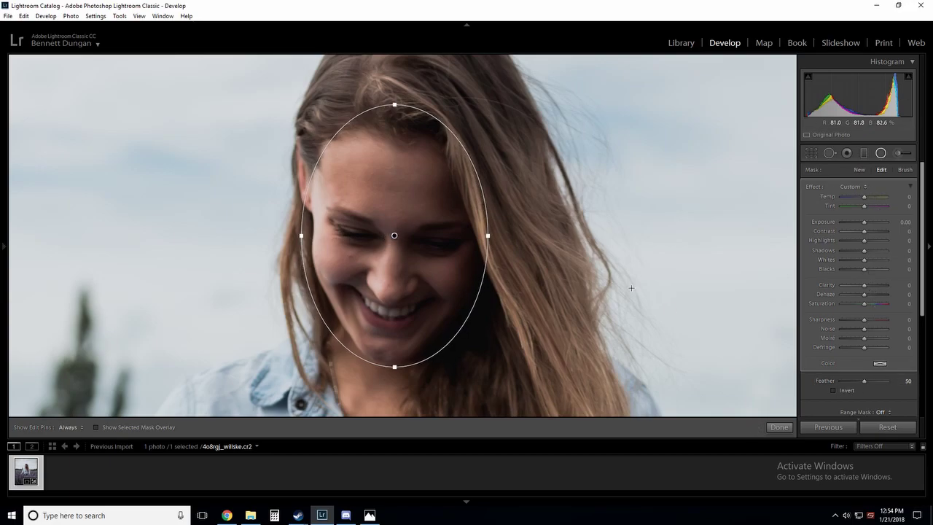
Invert the radial mask so Clarity +11 applies outside the face, nudge it left, and finish.
{"action": "key", "text": "o"}
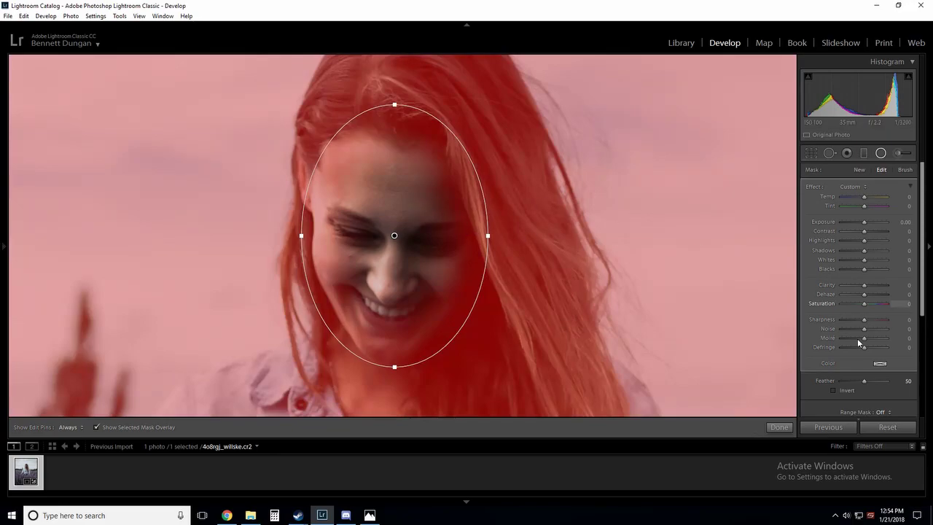
{"action": "left_click", "coordinate": [833, 390]}
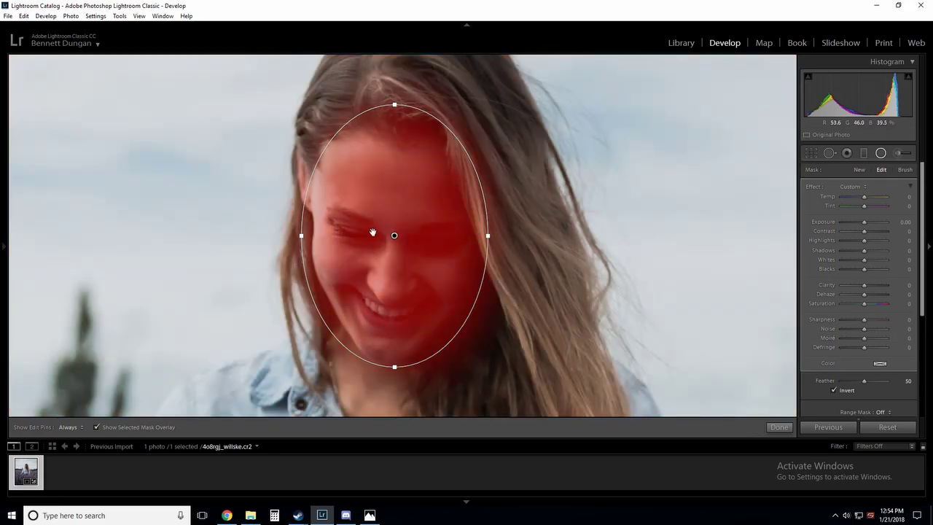
{"action": "left_click_drag", "start_coordinate": [394, 236], "coordinate": [377, 235]}
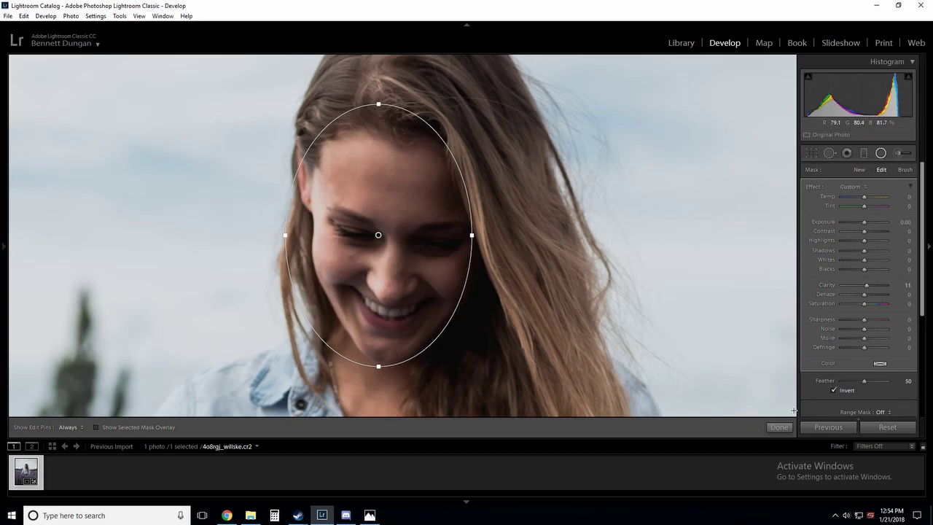
{"action": "left_click", "coordinate": [778, 427]}
{"action": "left_click", "coordinate": [473, 293]}
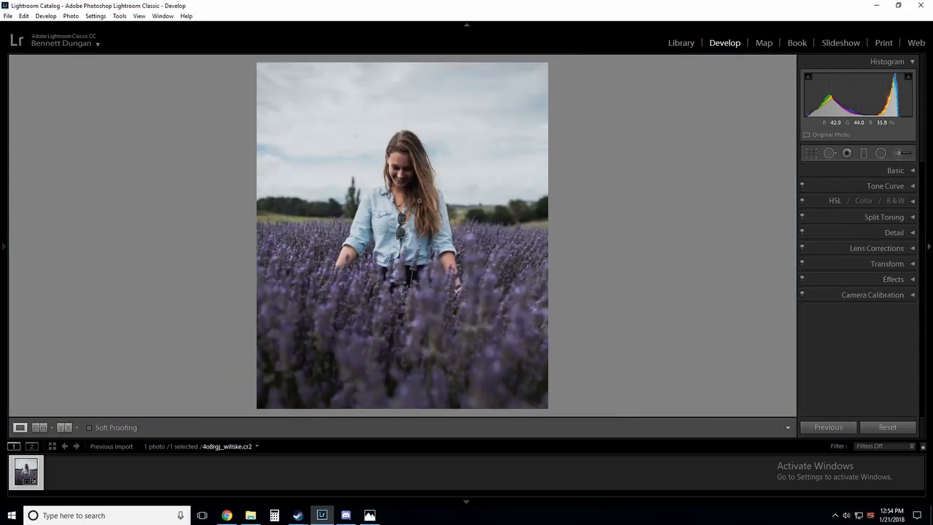